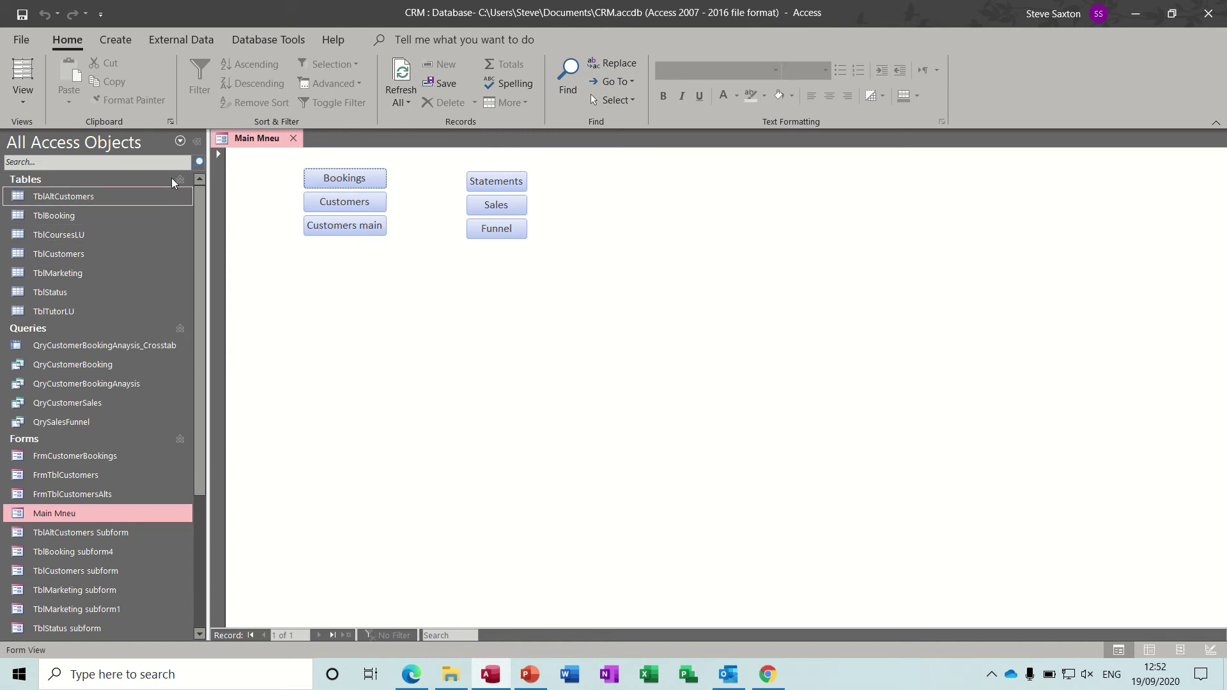
Open Navigation Options and view the groups of the Object Type, then Custom categories
right_click(120, 139)
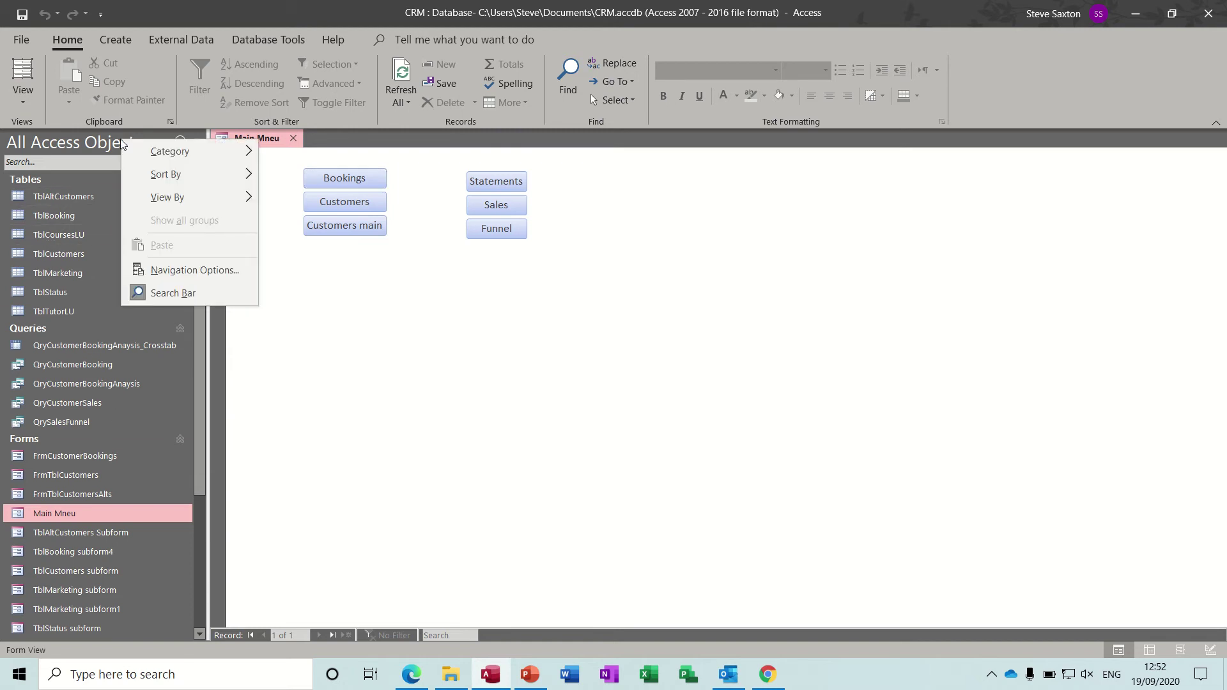
mouse_move(195, 145)
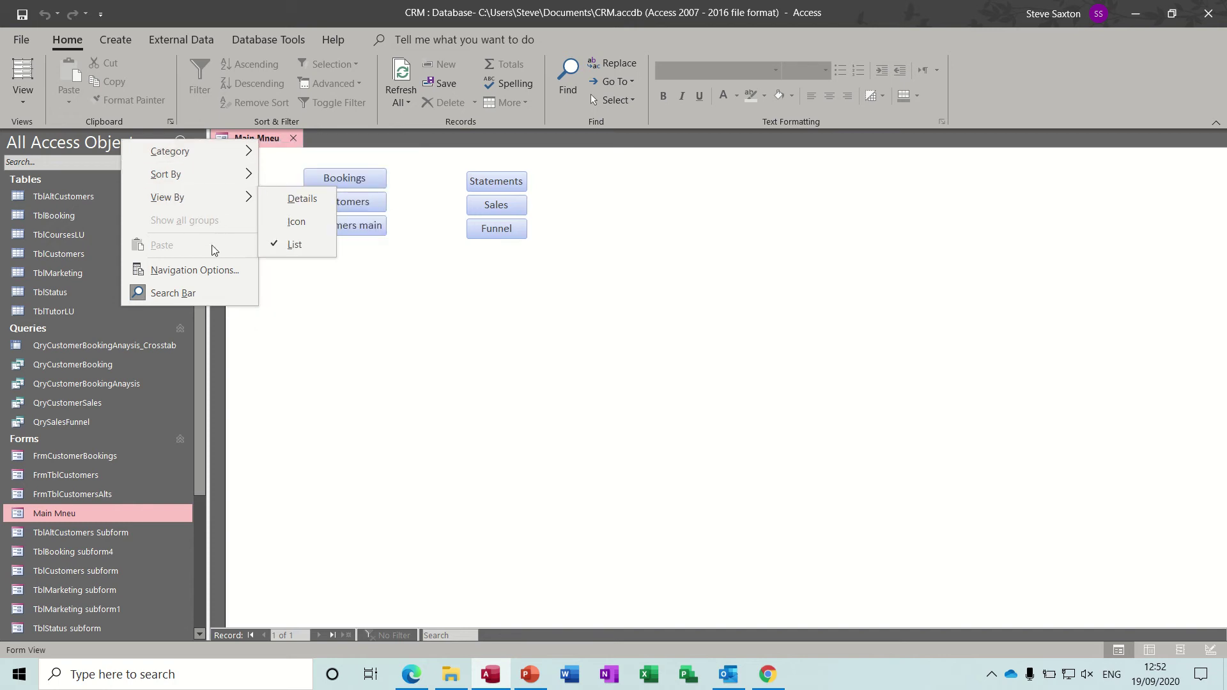
left_click(192, 271)
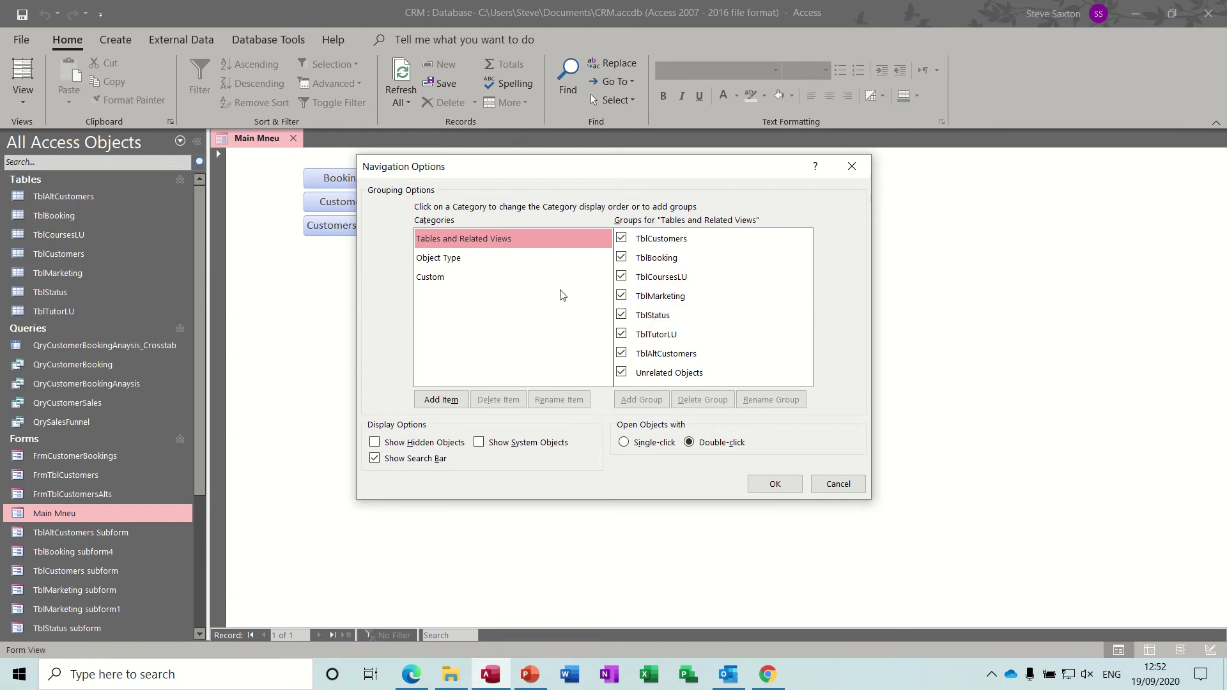
left_click(470, 264)
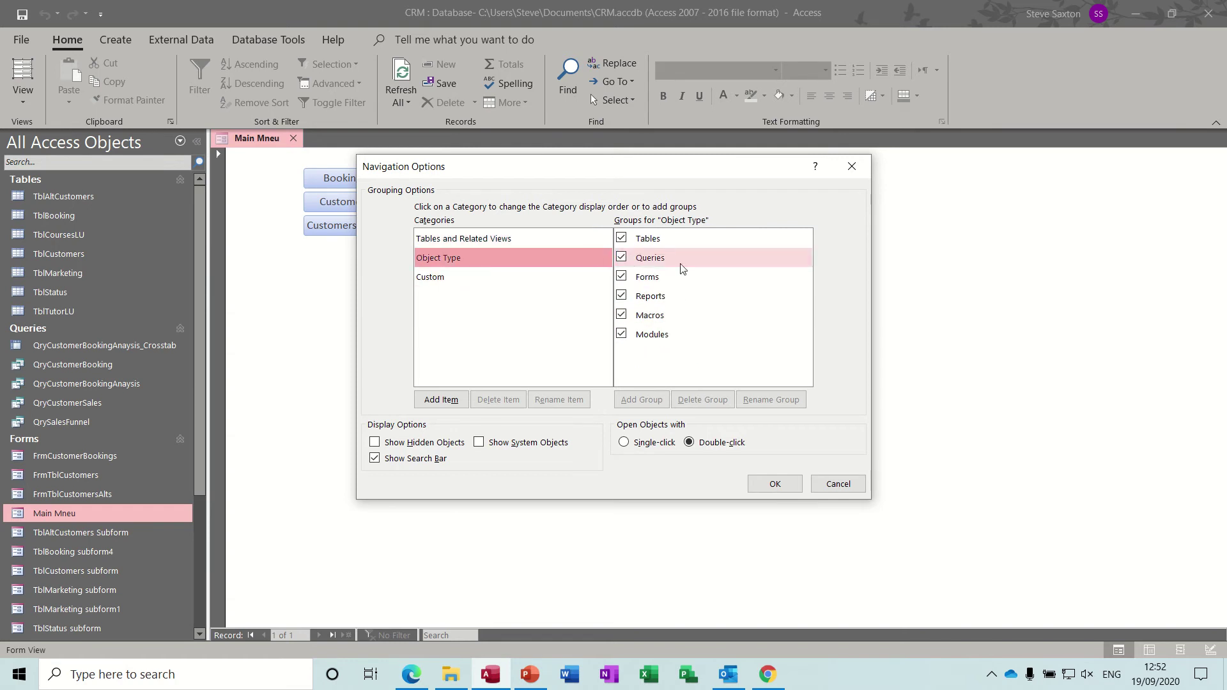
left_click(436, 279)
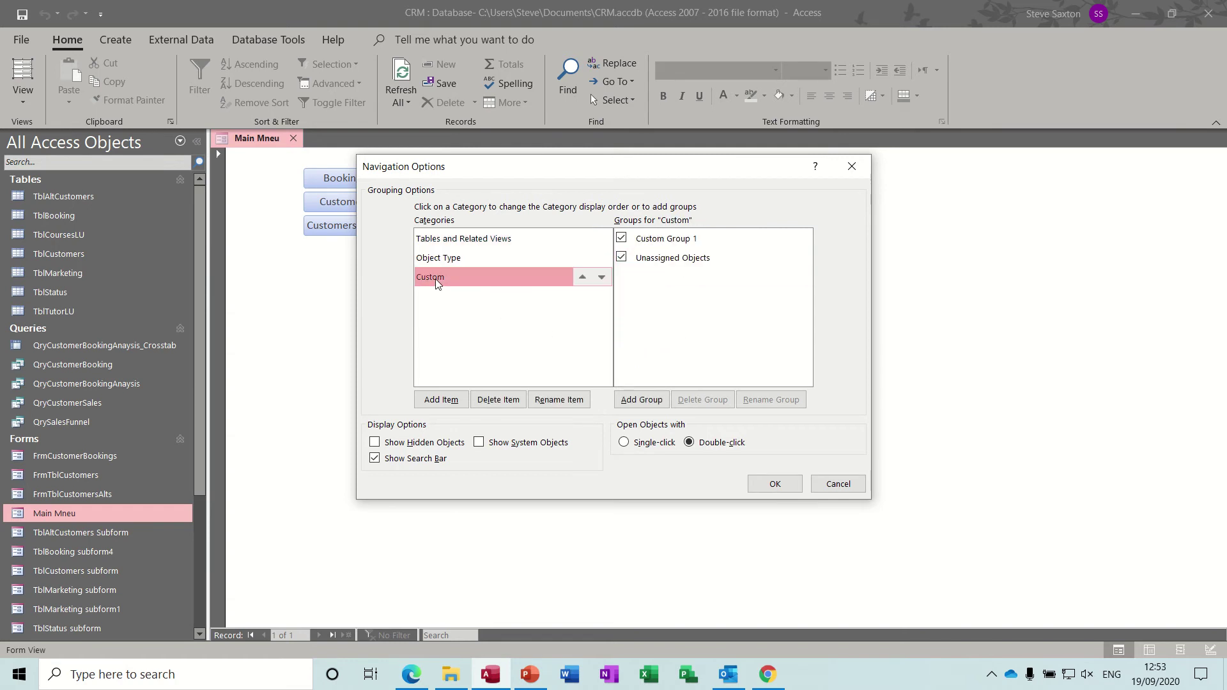
Add the 'ITs Easy' category with groups Sales, Customers and Marketing, and confirm
left_click(445, 401)
type("ITs Easy")
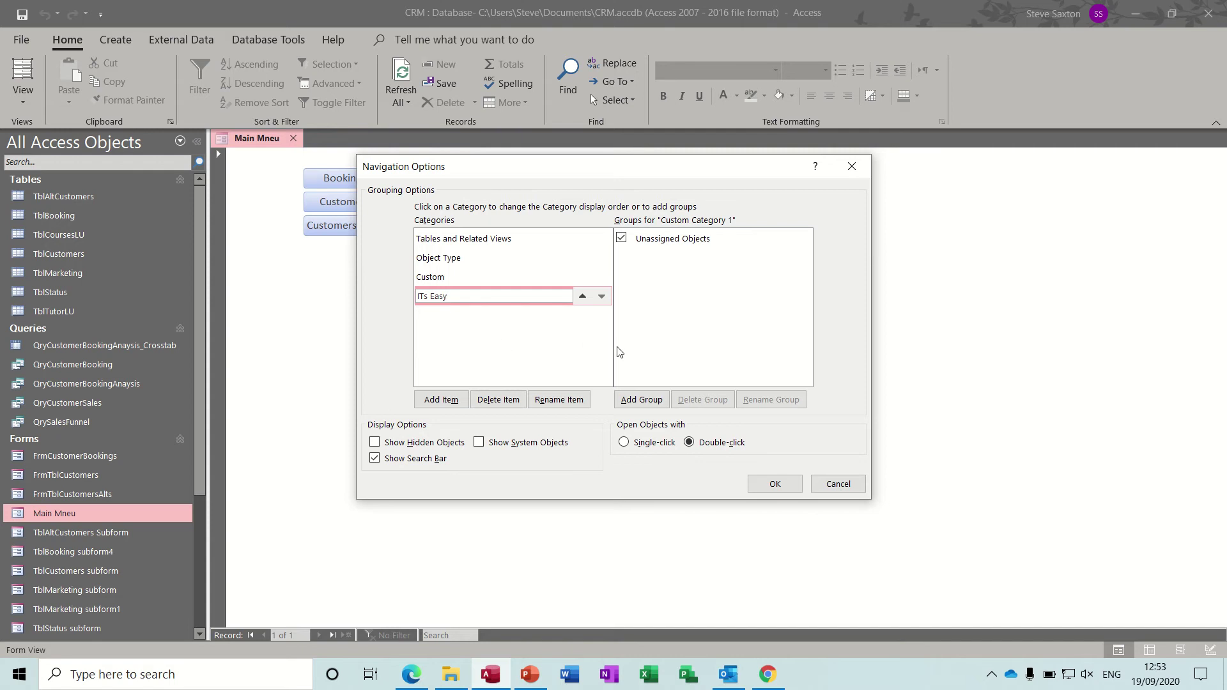
left_click(641, 401)
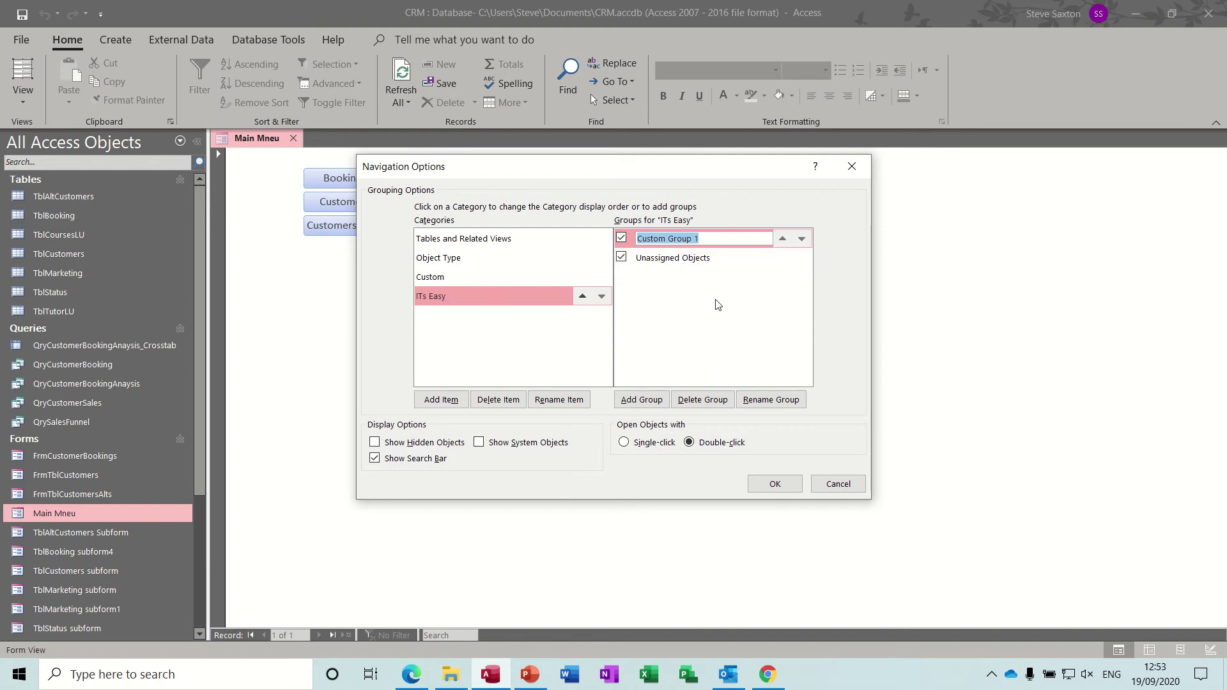
type("Sales")
left_click(641, 400)
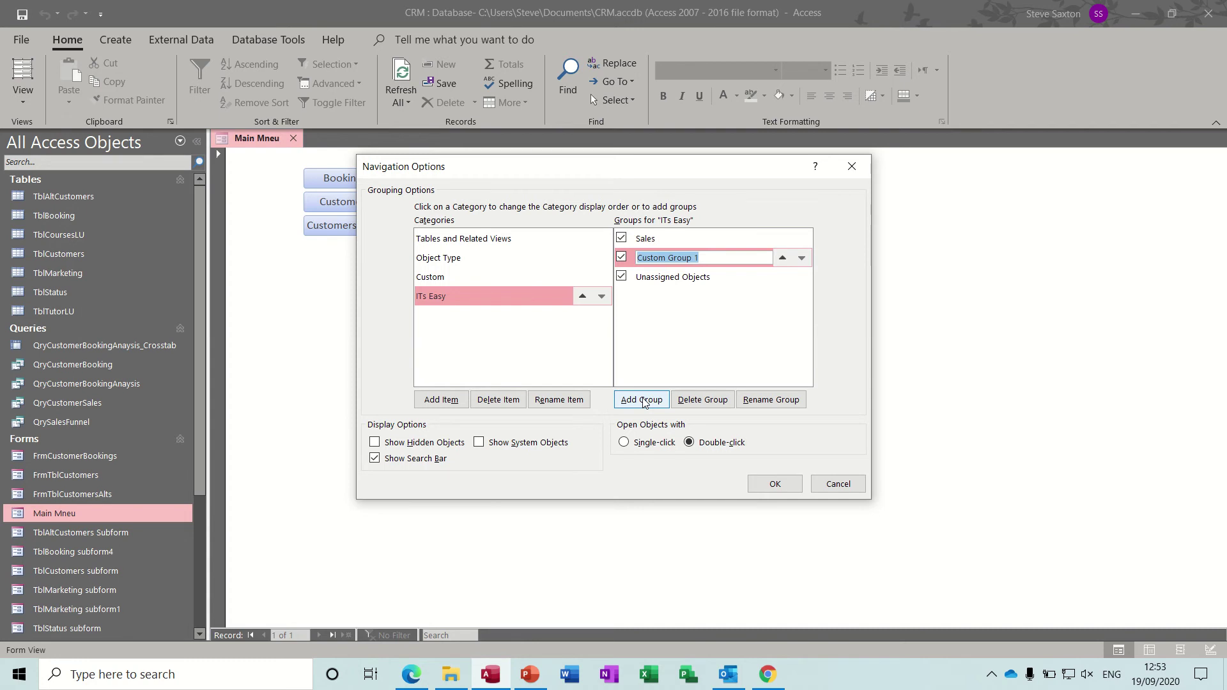
type("Custo")
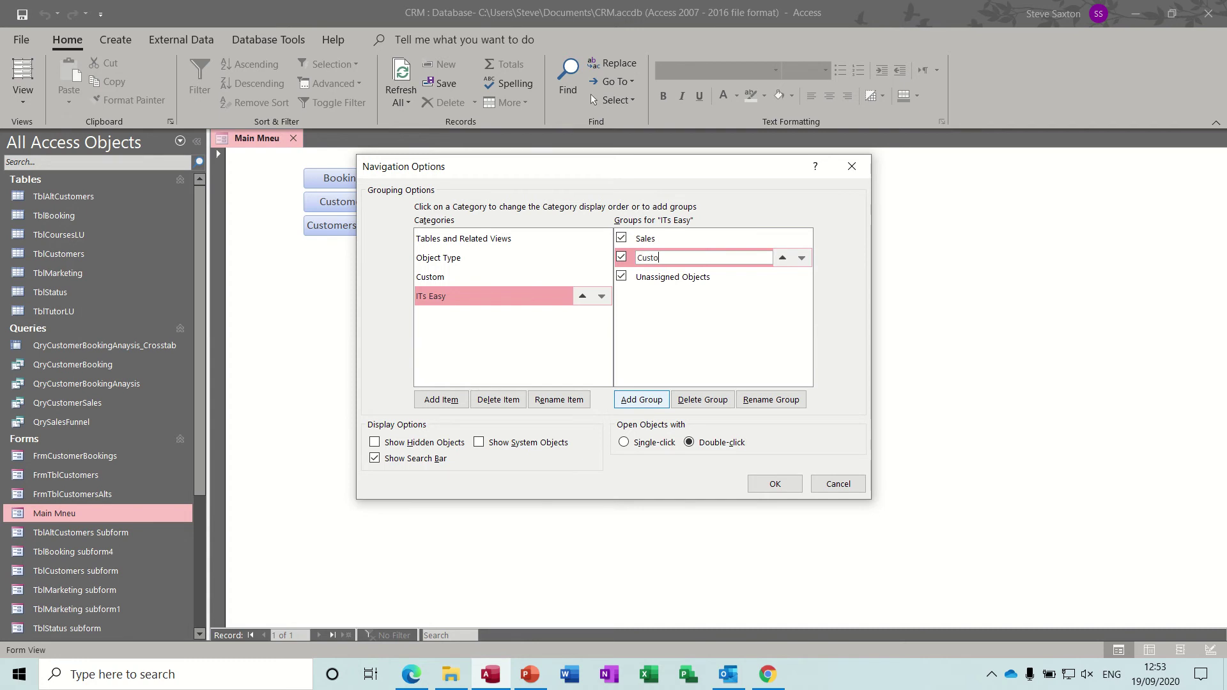
type("mers")
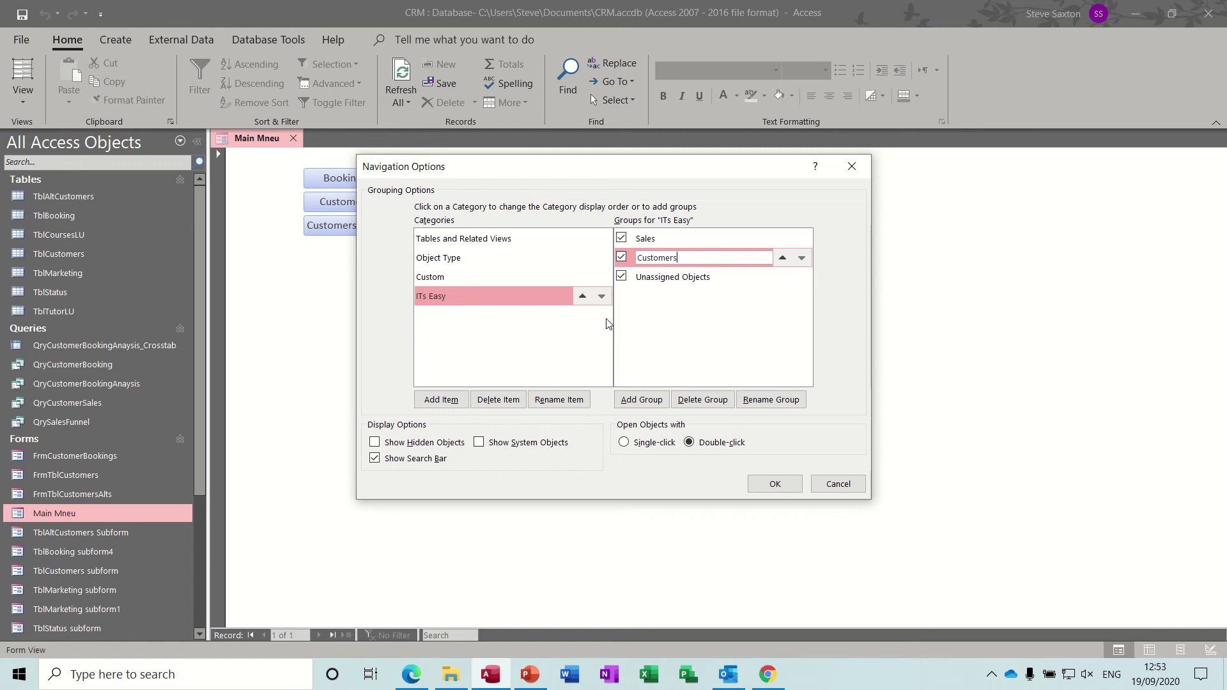
left_click(636, 397)
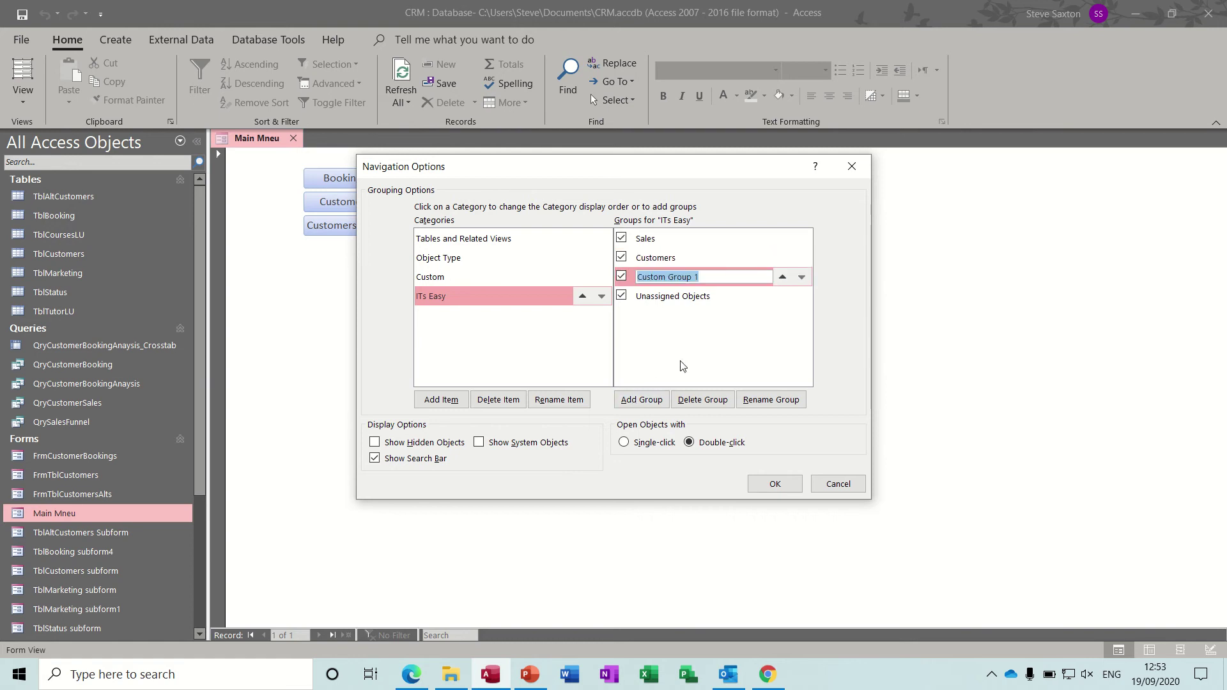
type("Marketing")
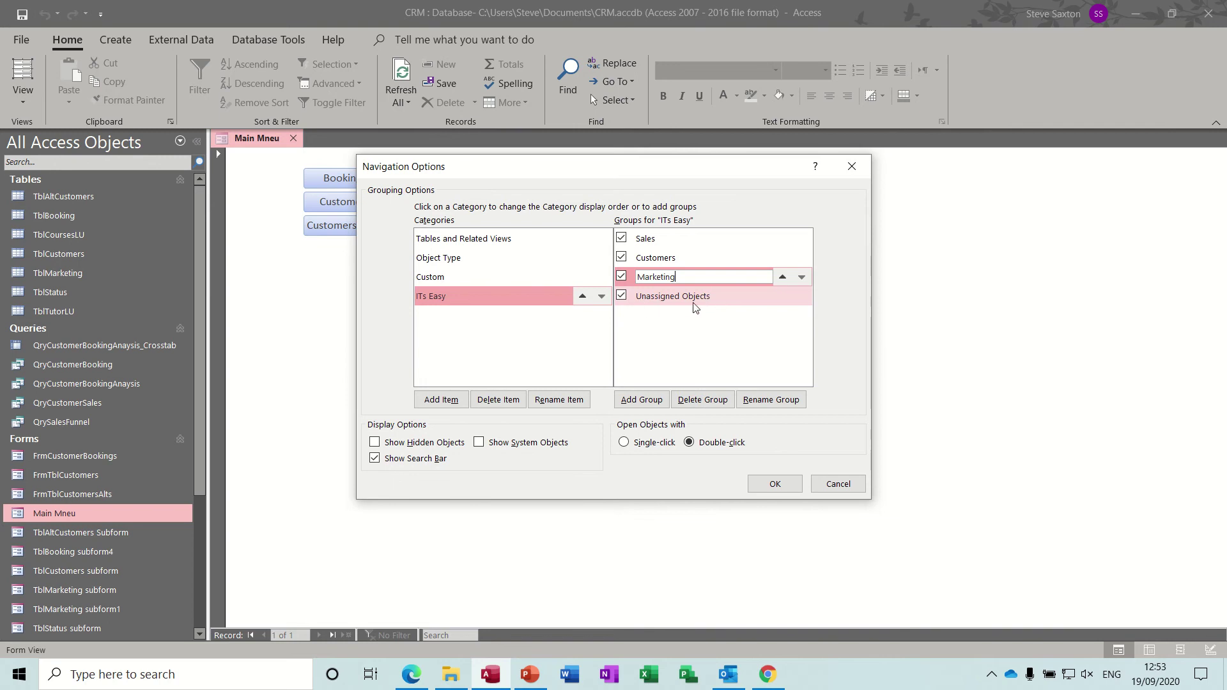
left_click(774, 484)
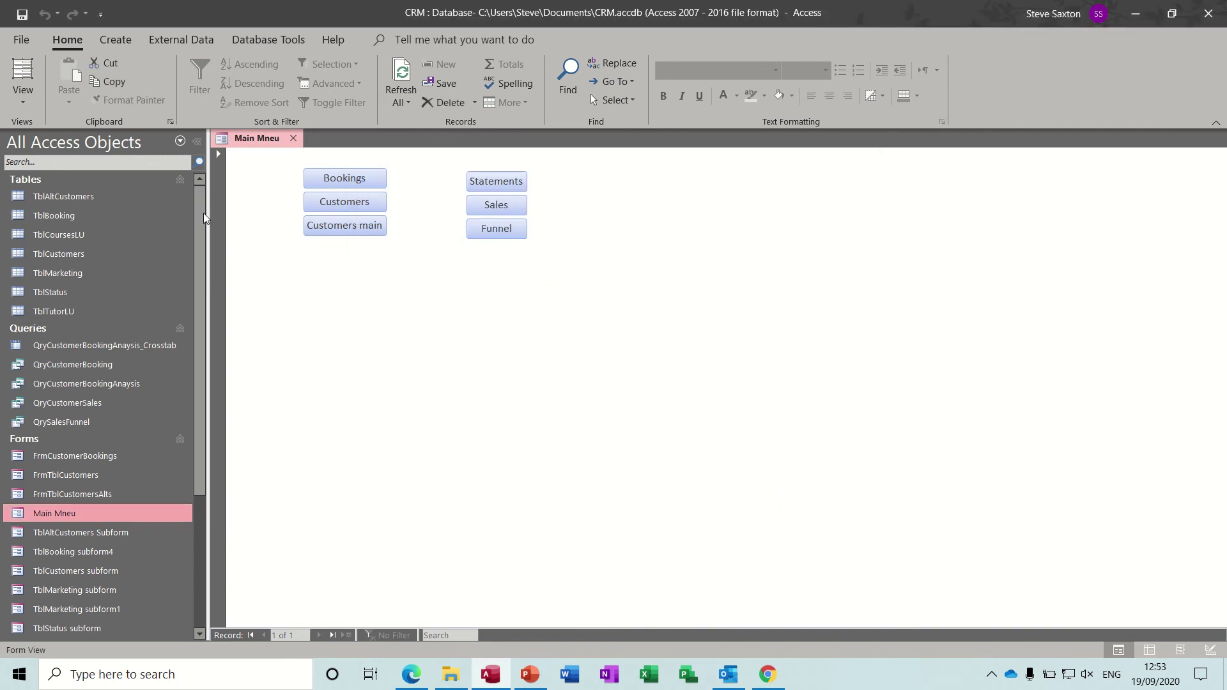
Switch the navigation pane to ITs Easy, then Object Type, then back to ITs Easy
left_click(181, 142)
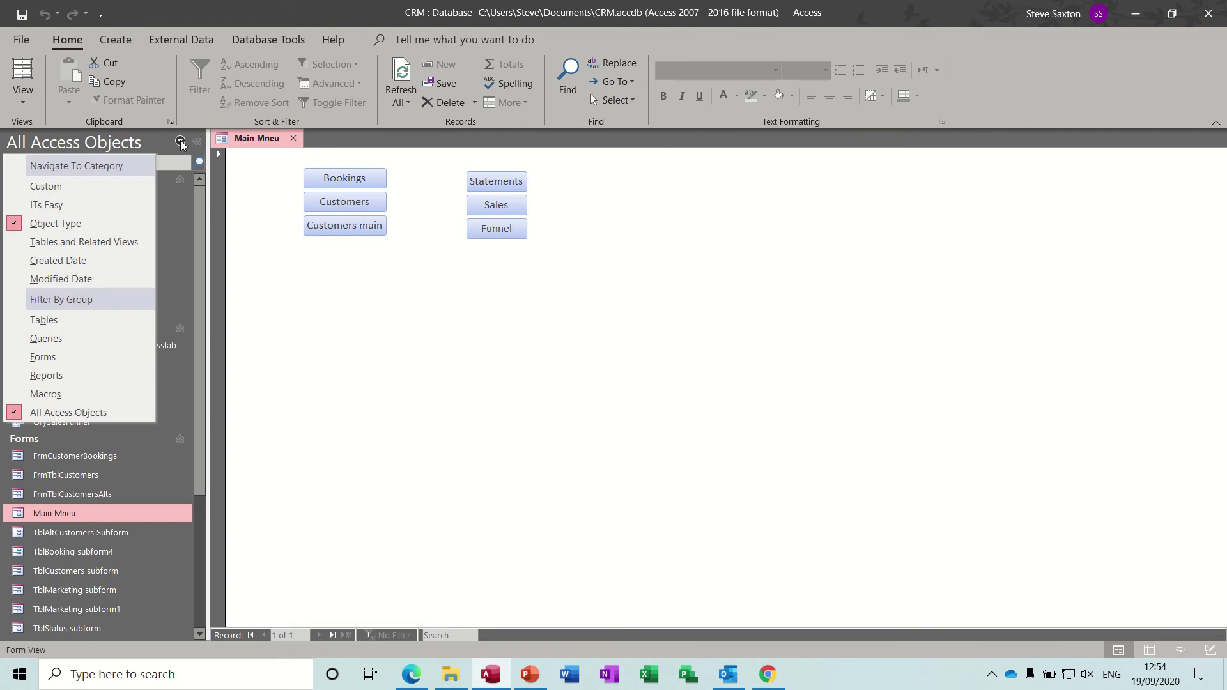
left_click(70, 205)
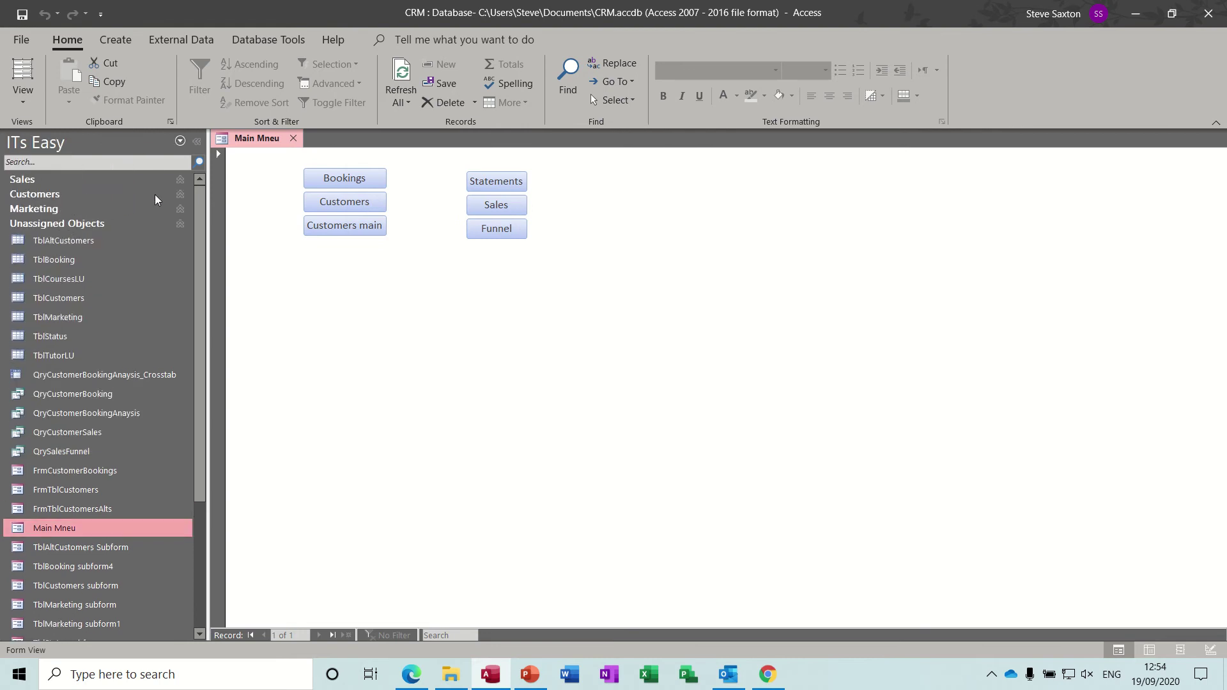
left_click(179, 142)
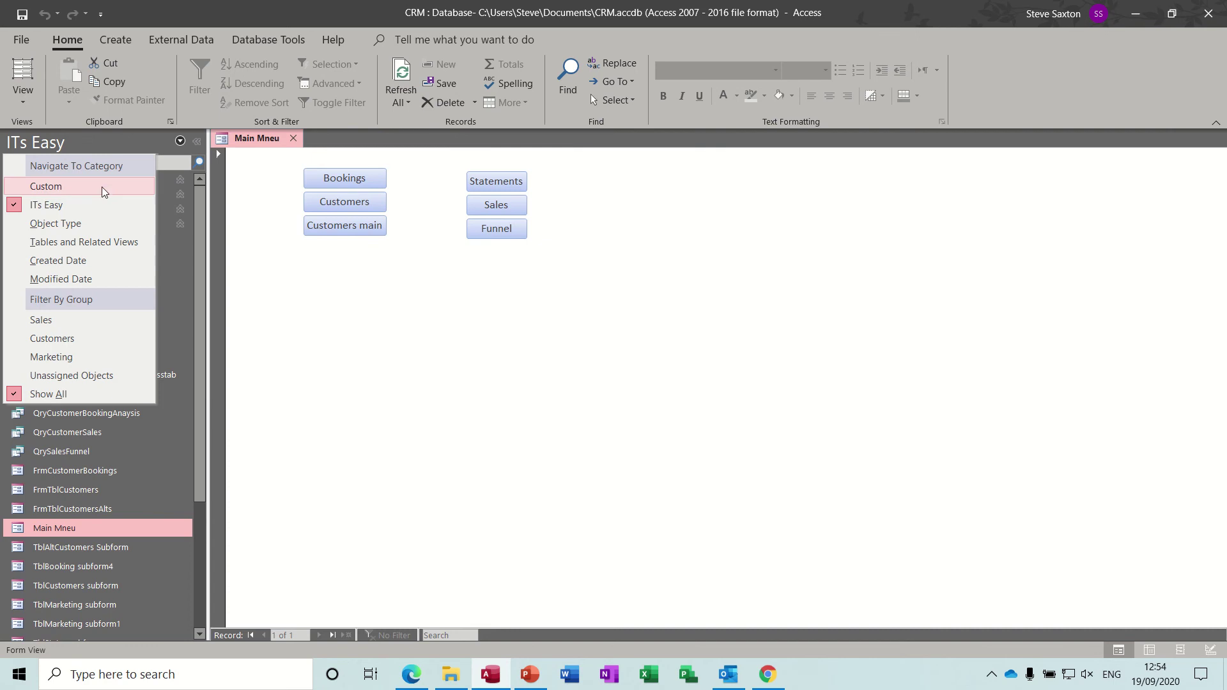
left_click(87, 224)
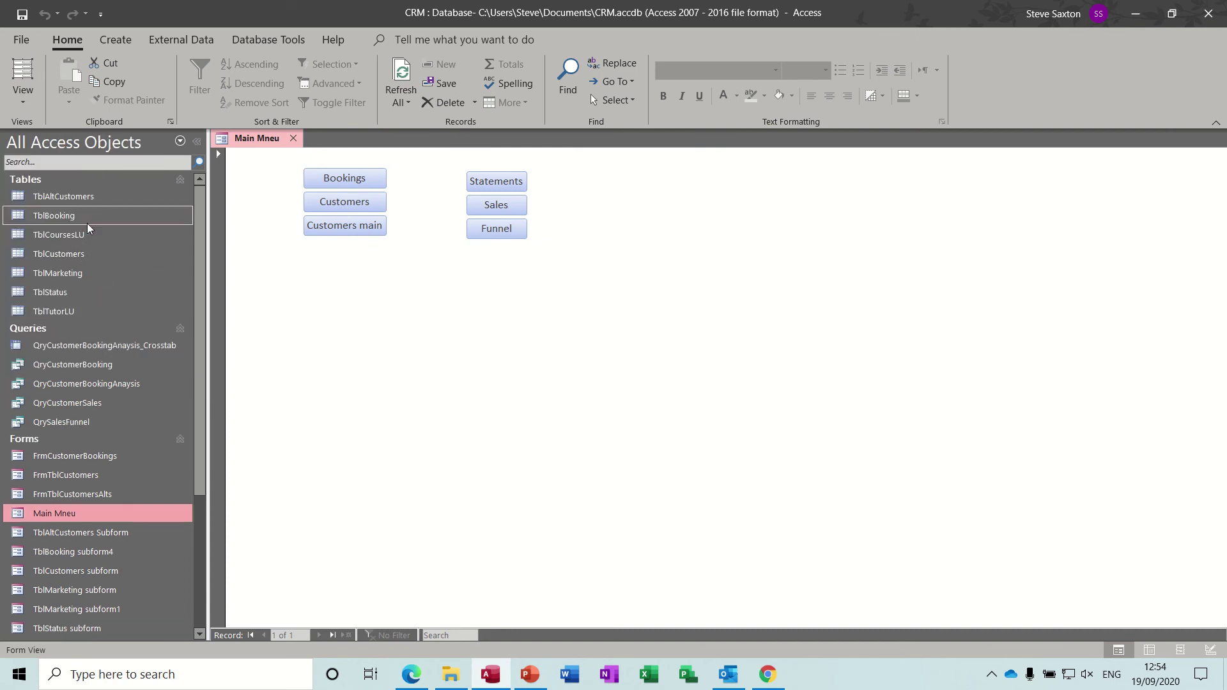
left_click(180, 141)
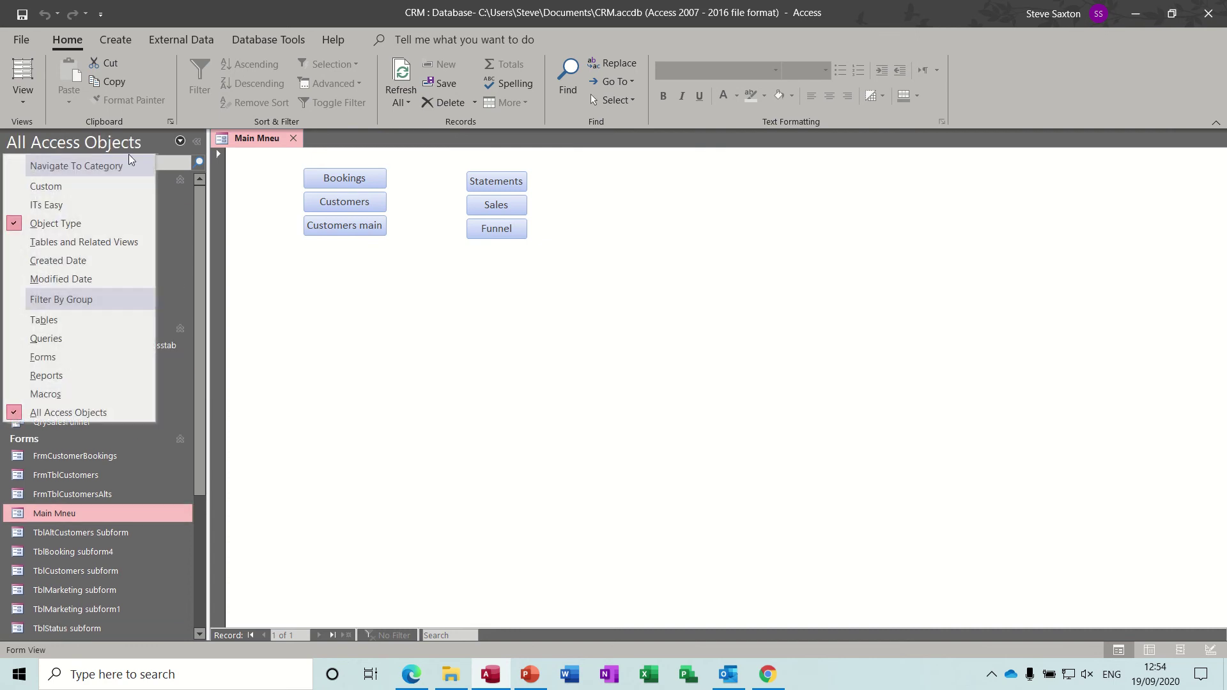
left_click(71, 204)
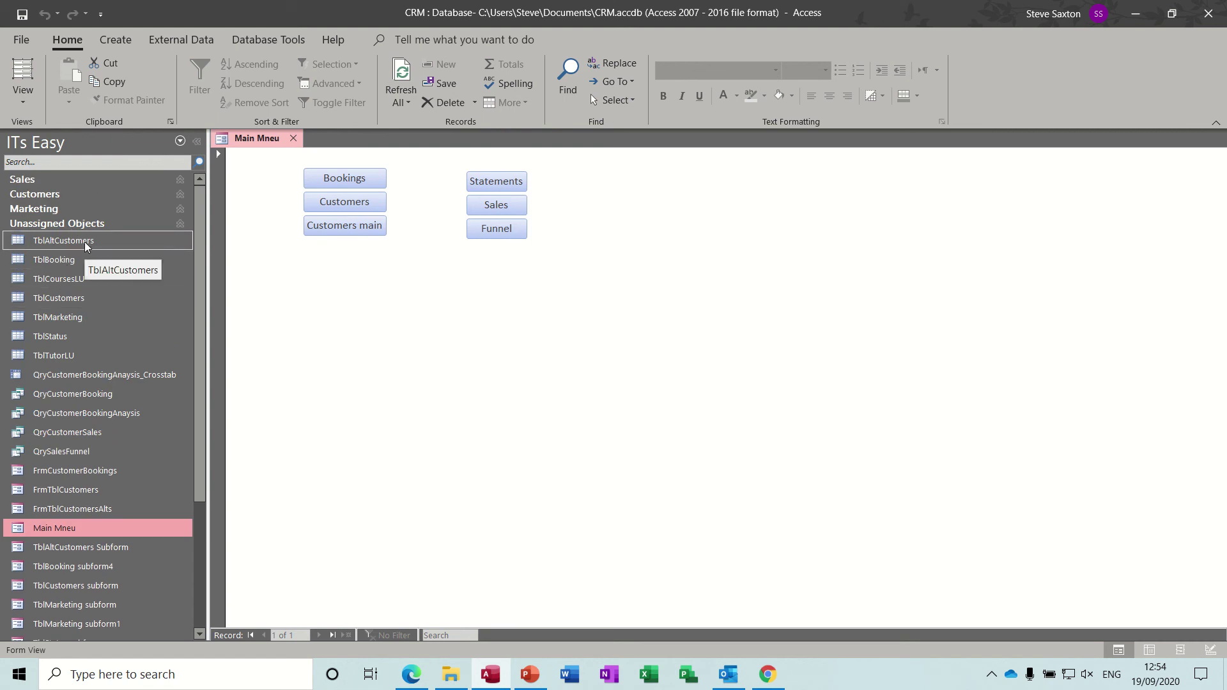
Move TblAltCustomers and TblCustomers into Customers, and TblMarketing and TblStatus into Marketing
left_click_drag(84, 241, 63, 202)
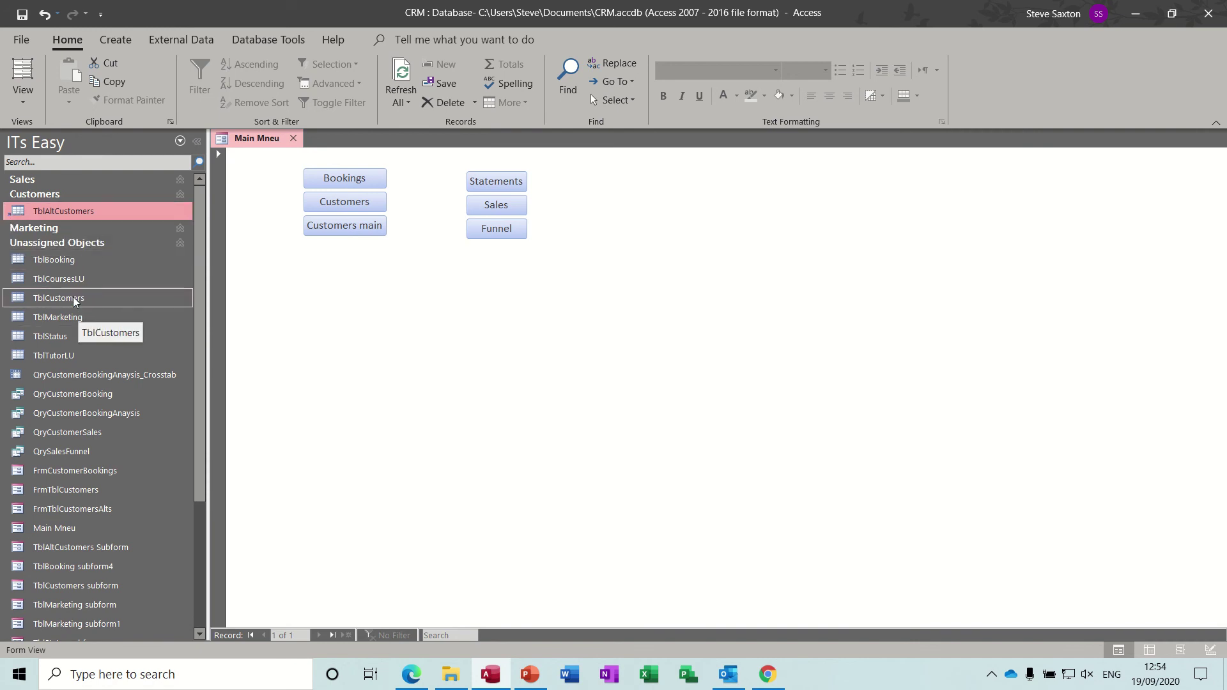
left_click_drag(74, 304, 68, 216)
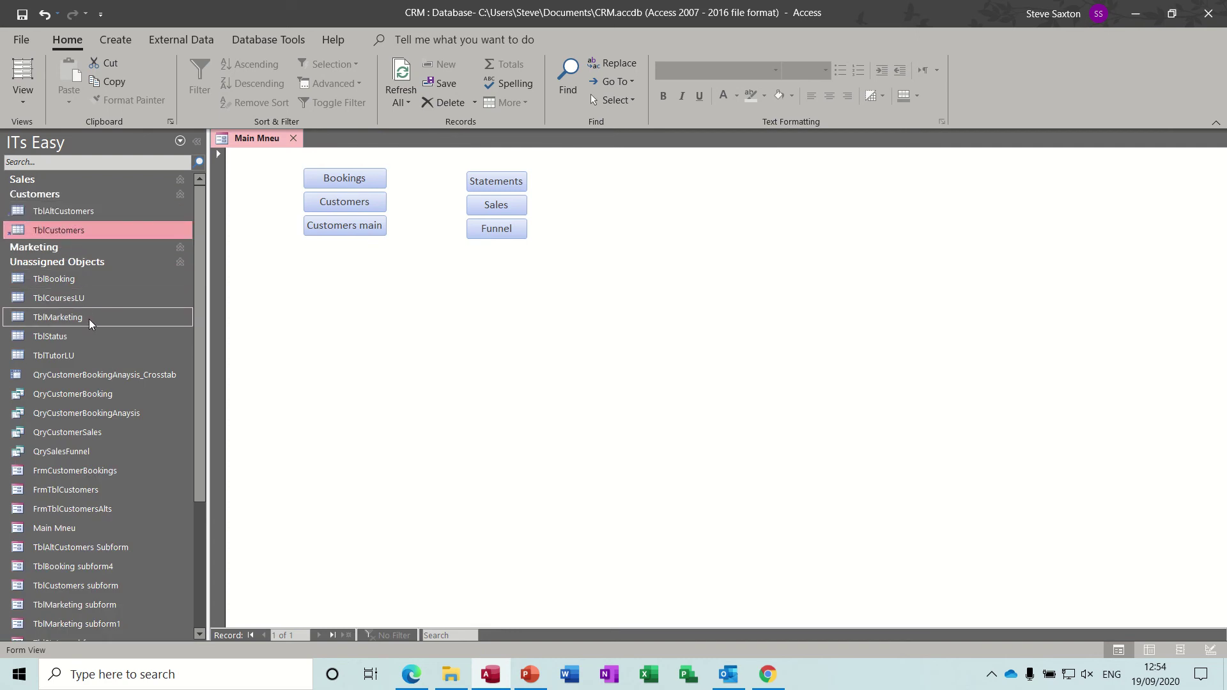
left_click_drag(89, 315, 82, 256)
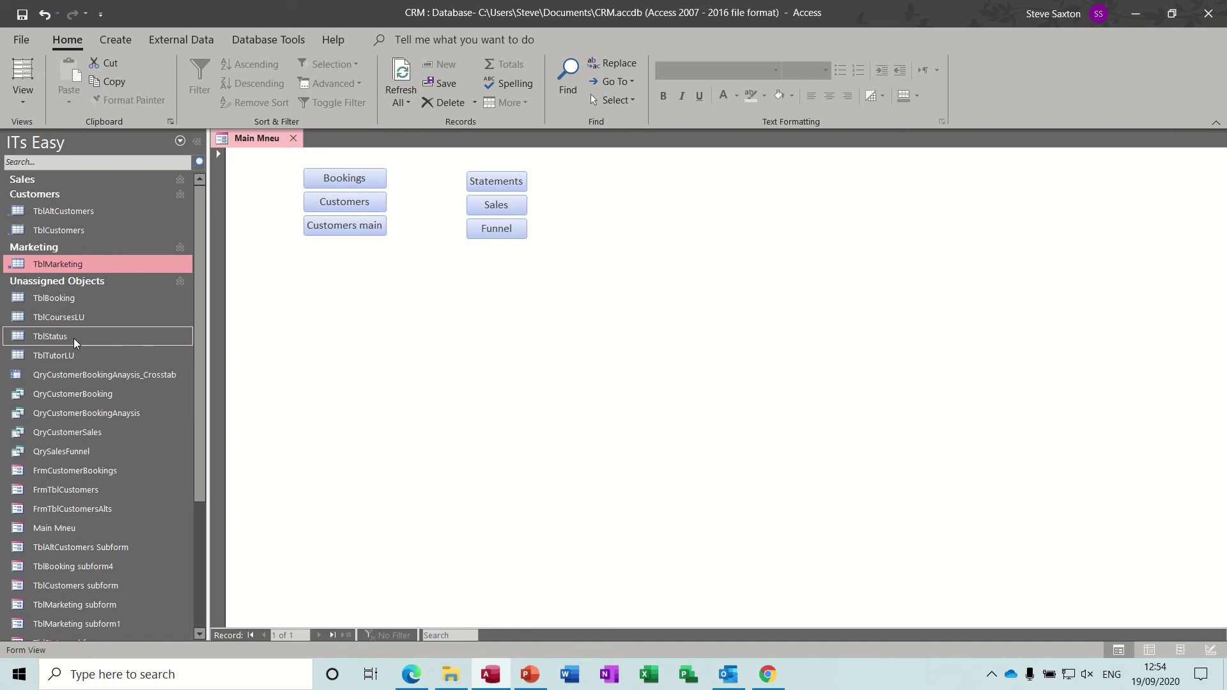
left_click_drag(74, 337, 74, 269)
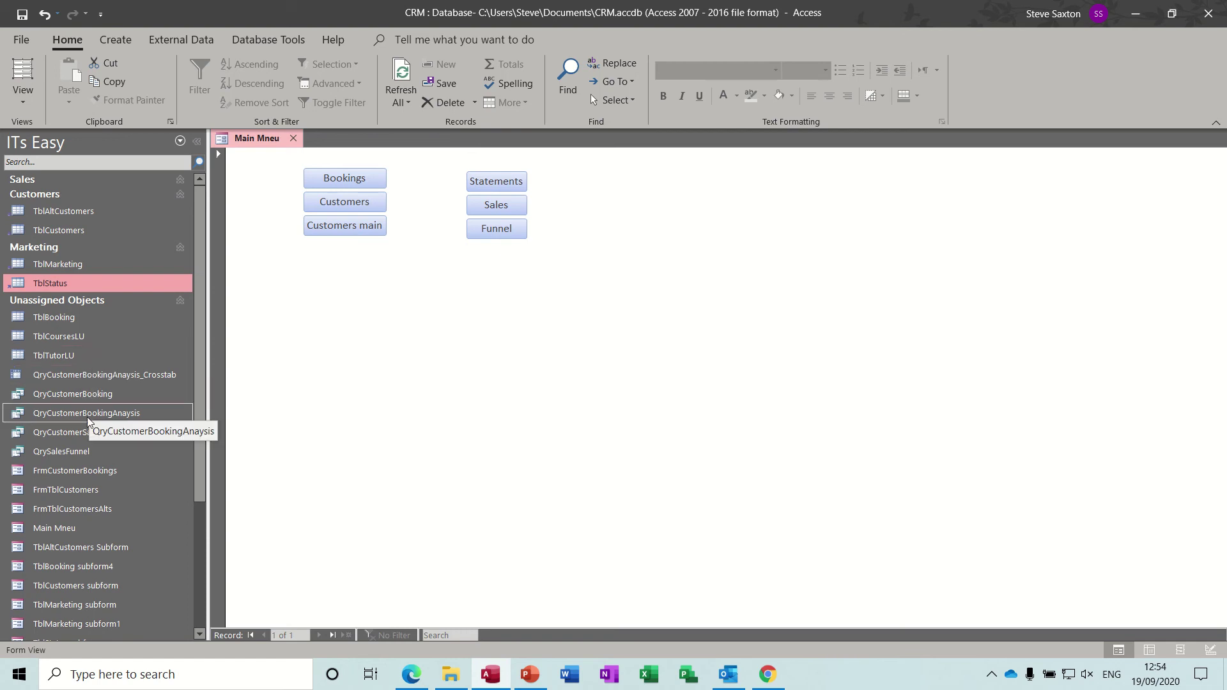
Move QrySalesFunnel and QryCustomerSales into the Sales group and select QryCustomerBooking
left_click_drag(80, 451, 76, 182)
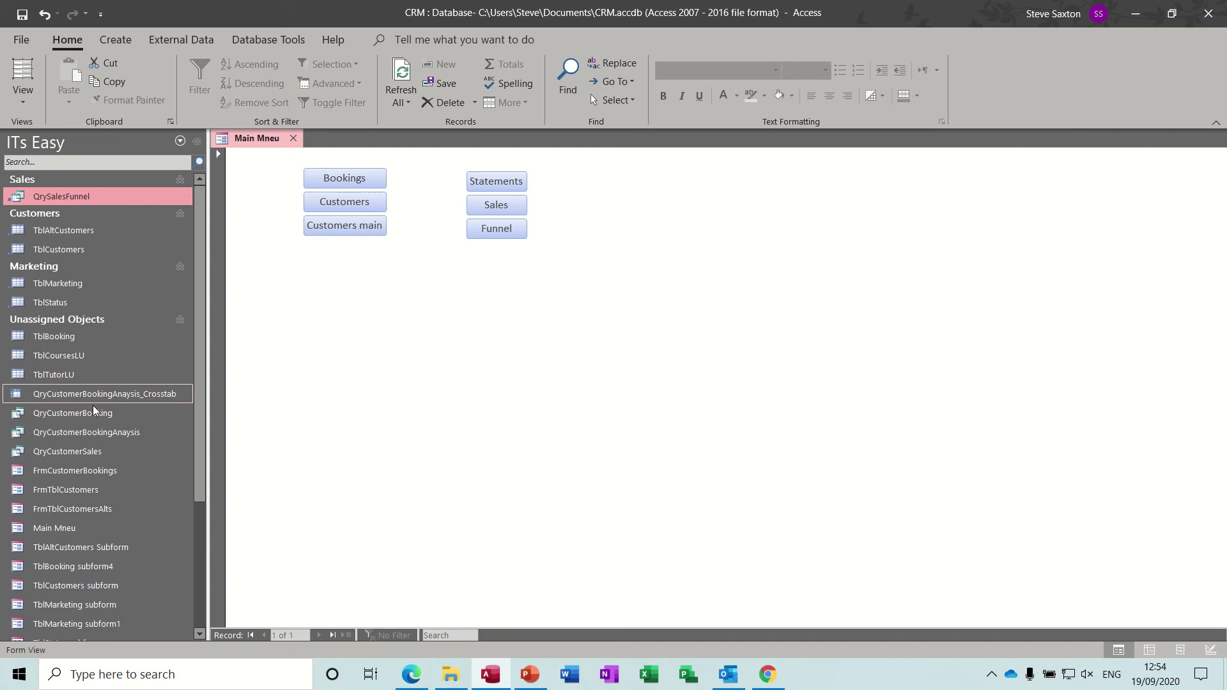
left_click_drag(79, 451, 84, 198)
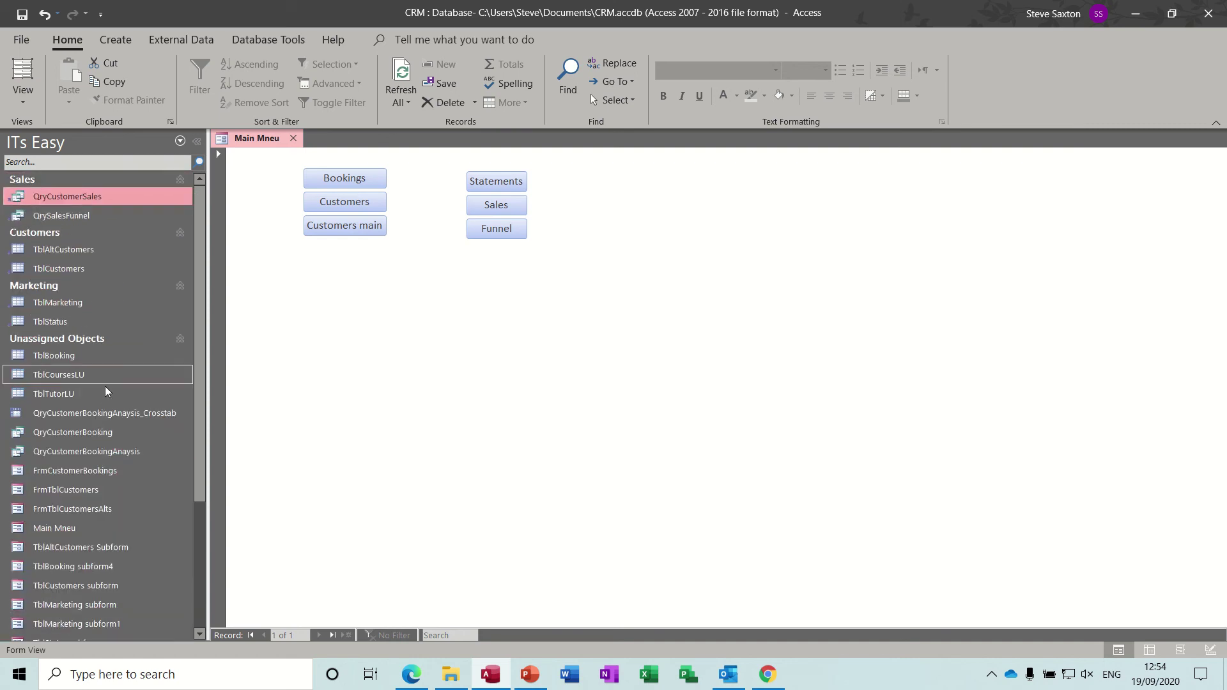
left_click(99, 432)
Move QryCustomerBooking, FrmCustomerBookings and both booking analysis queries into Sales; both customer forms into Customers
left_click_drag(98, 432, 95, 200)
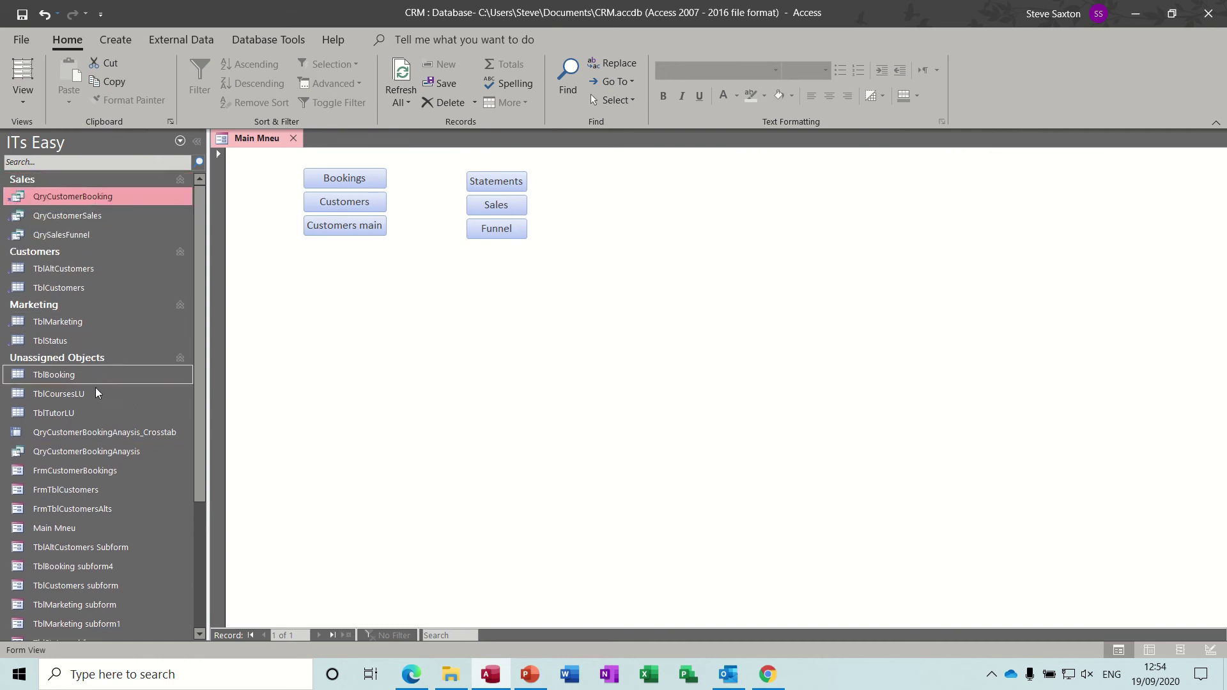
left_click(96, 471)
left_click_drag(96, 471, 98, 225)
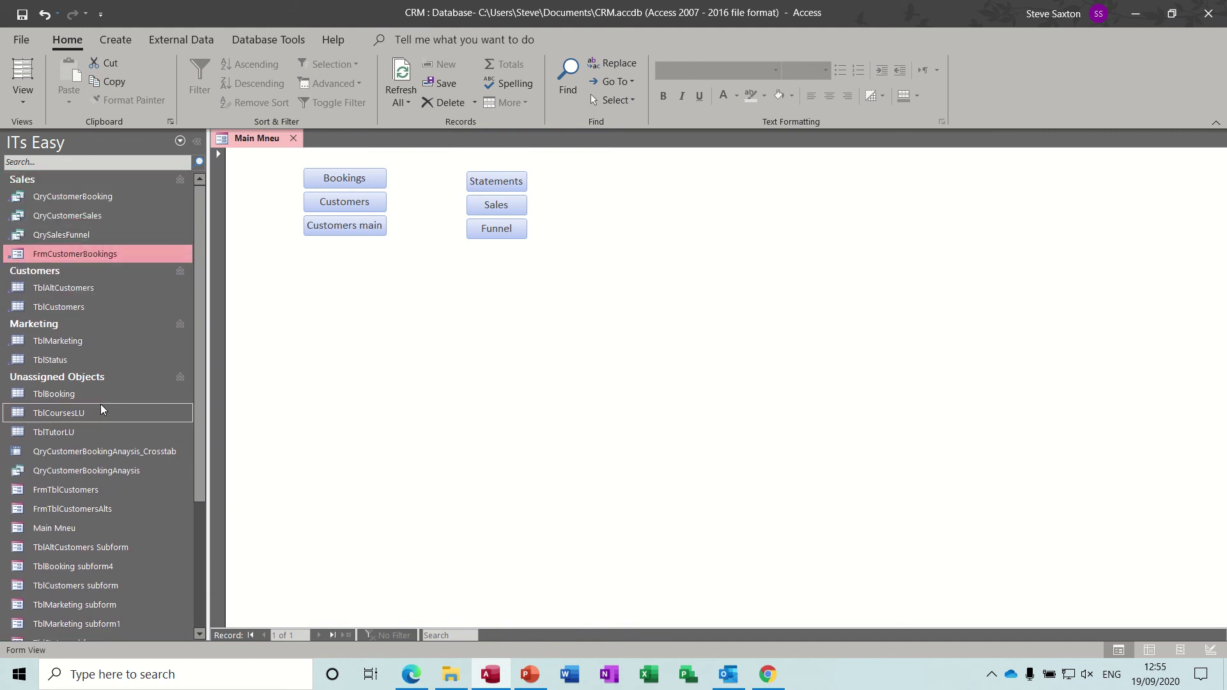
left_click(94, 510)
left_click_drag(94, 508, 94, 300)
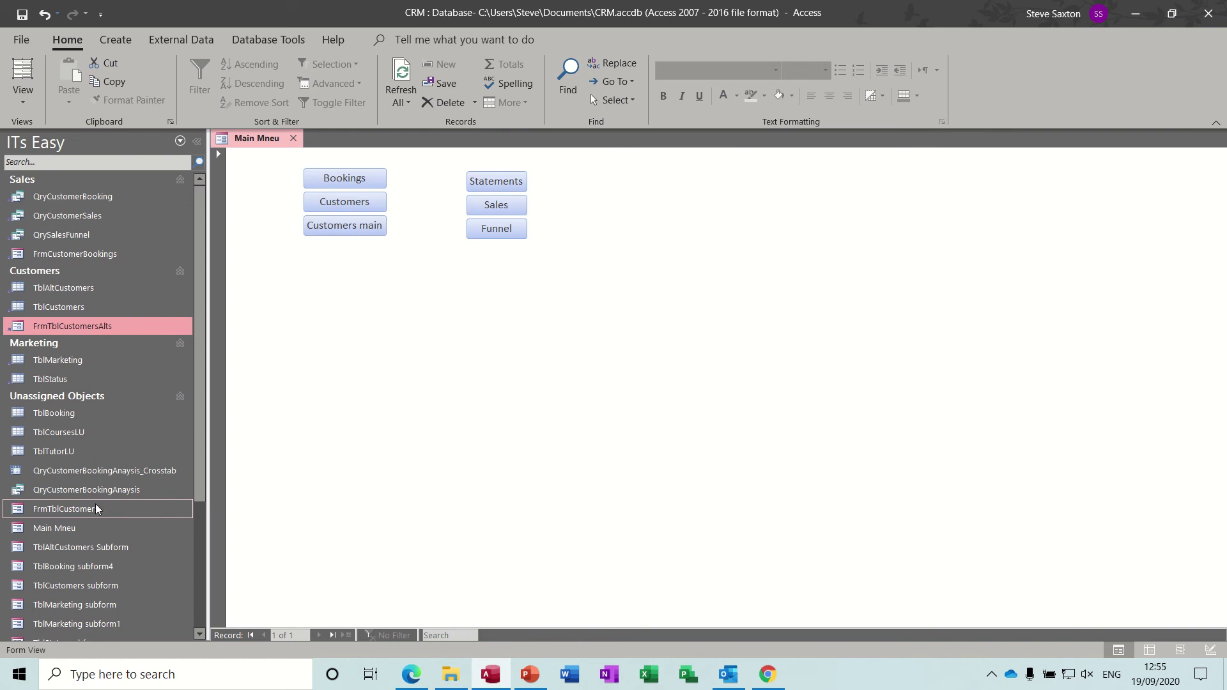
left_click_drag(95, 510, 90, 316)
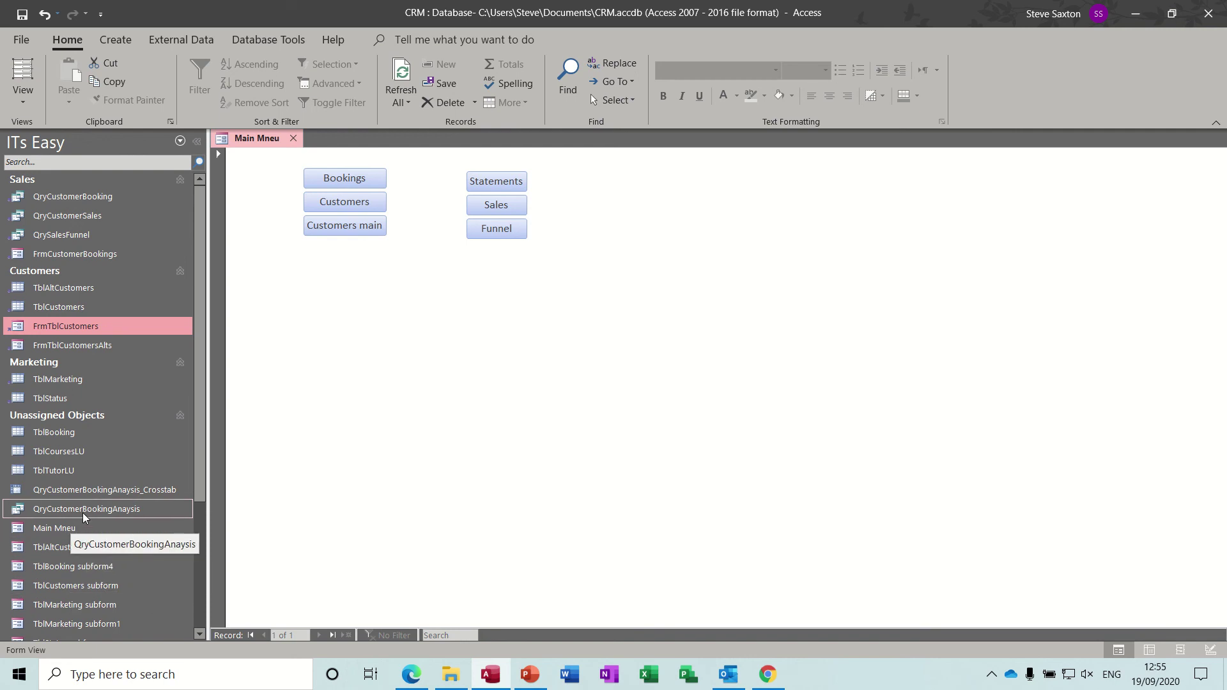
left_click_drag(83, 512, 87, 243)
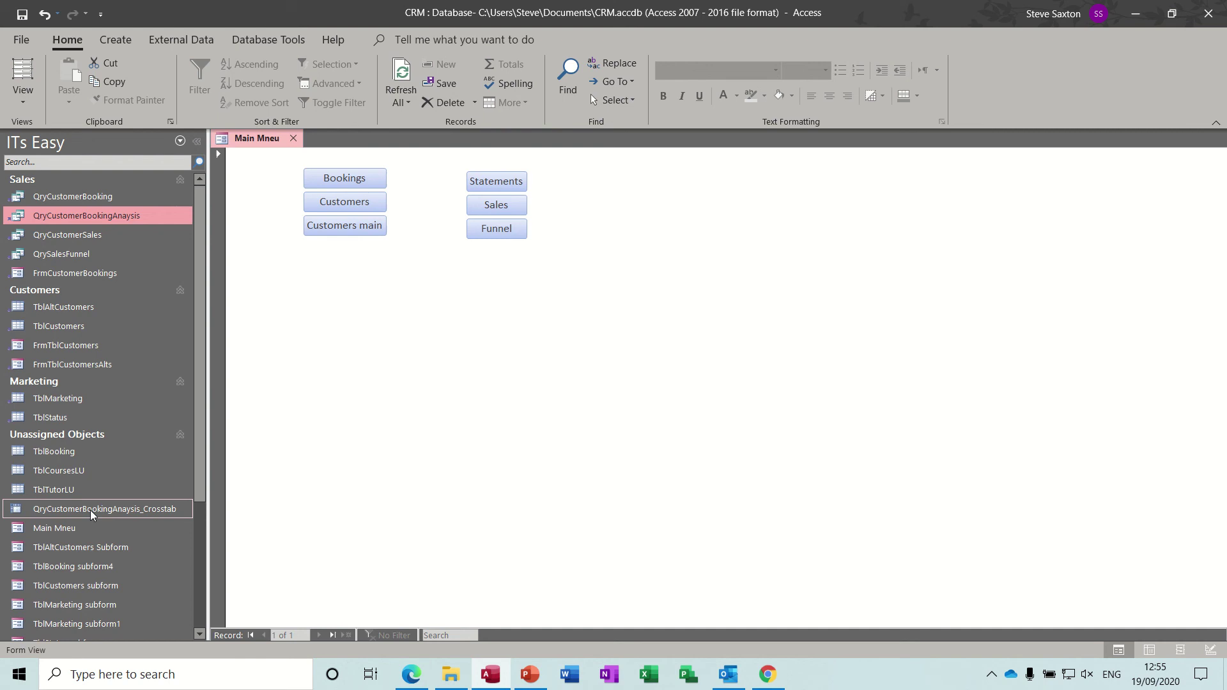
left_click_drag(92, 508, 84, 254)
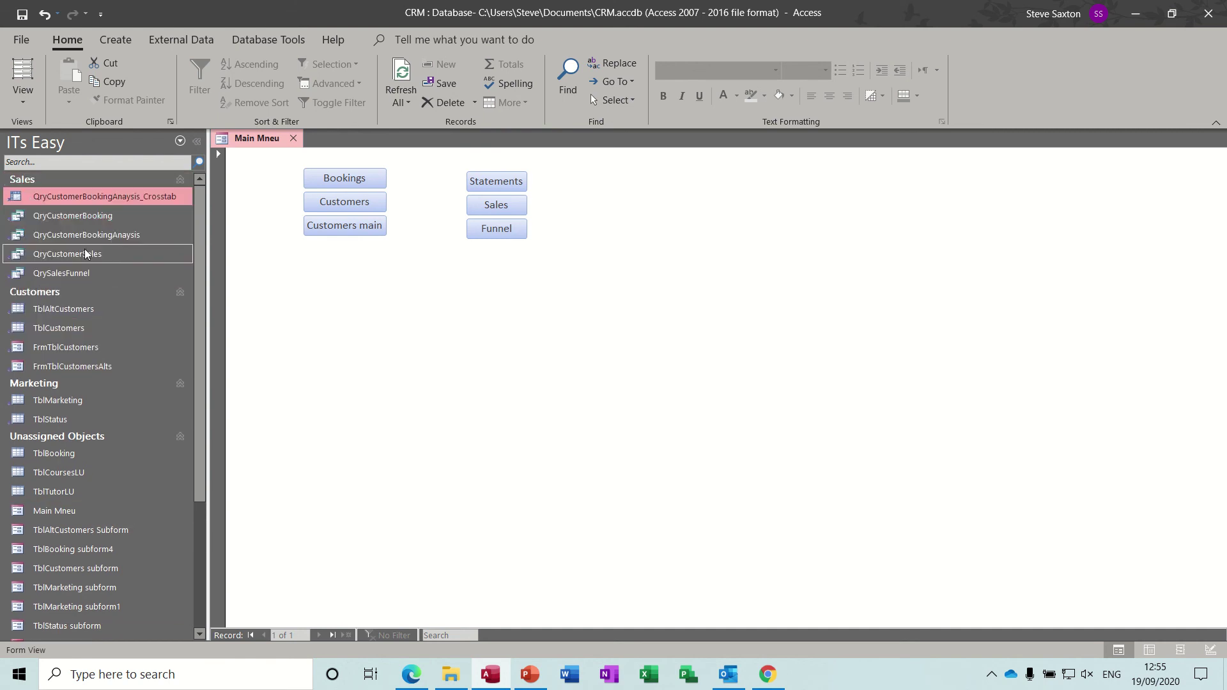
Move CustomerStatement and RptCustomerInvoice into Customers, and RptCustomerSales and RptSalesFunnel into Sales
left_click_drag(202, 396, 216, 525)
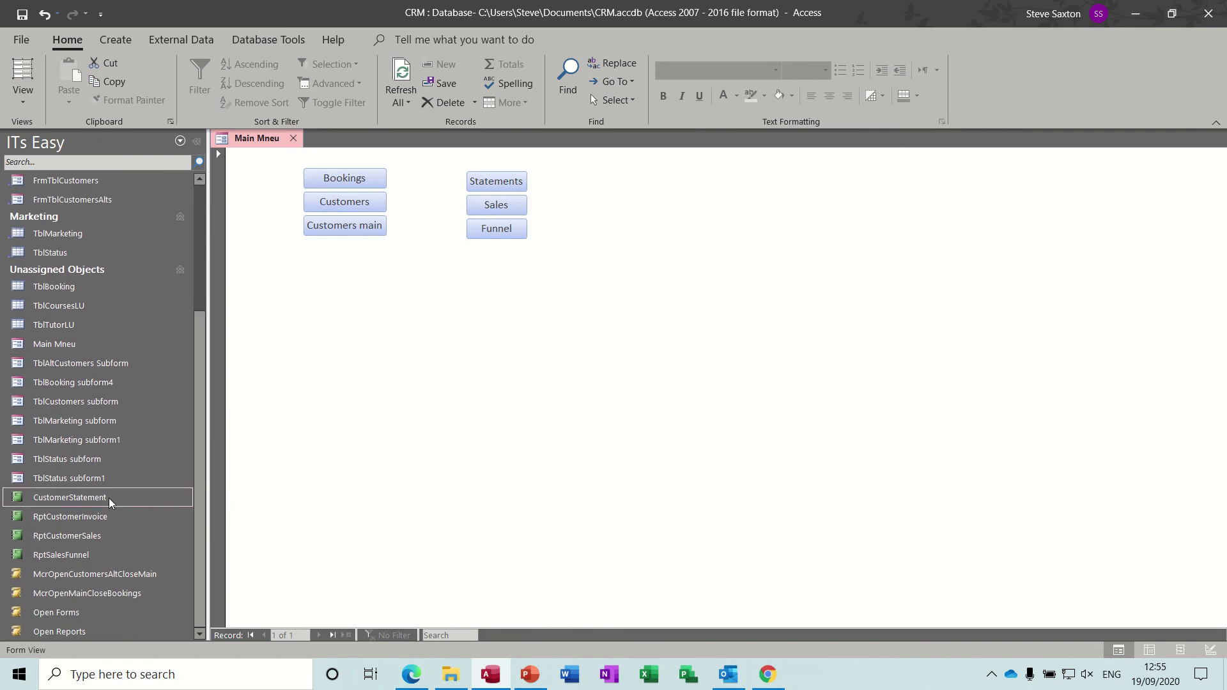
left_click_drag(109, 497, 83, 233)
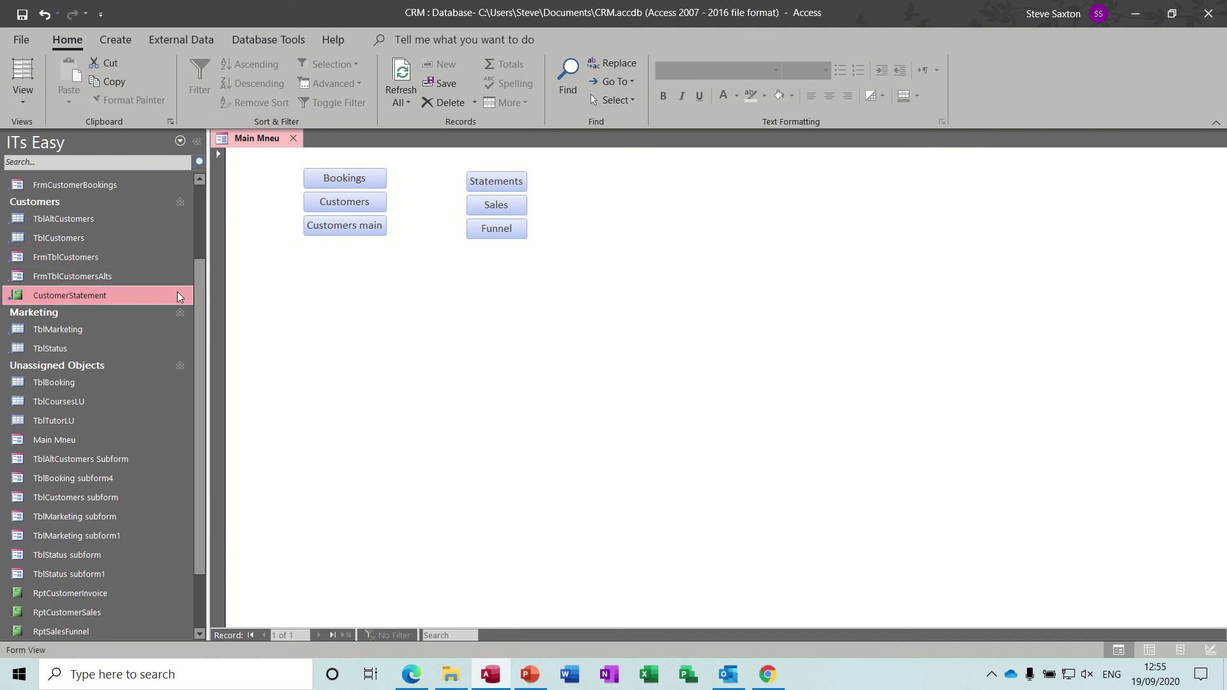
left_click_drag(201, 309, 201, 397)
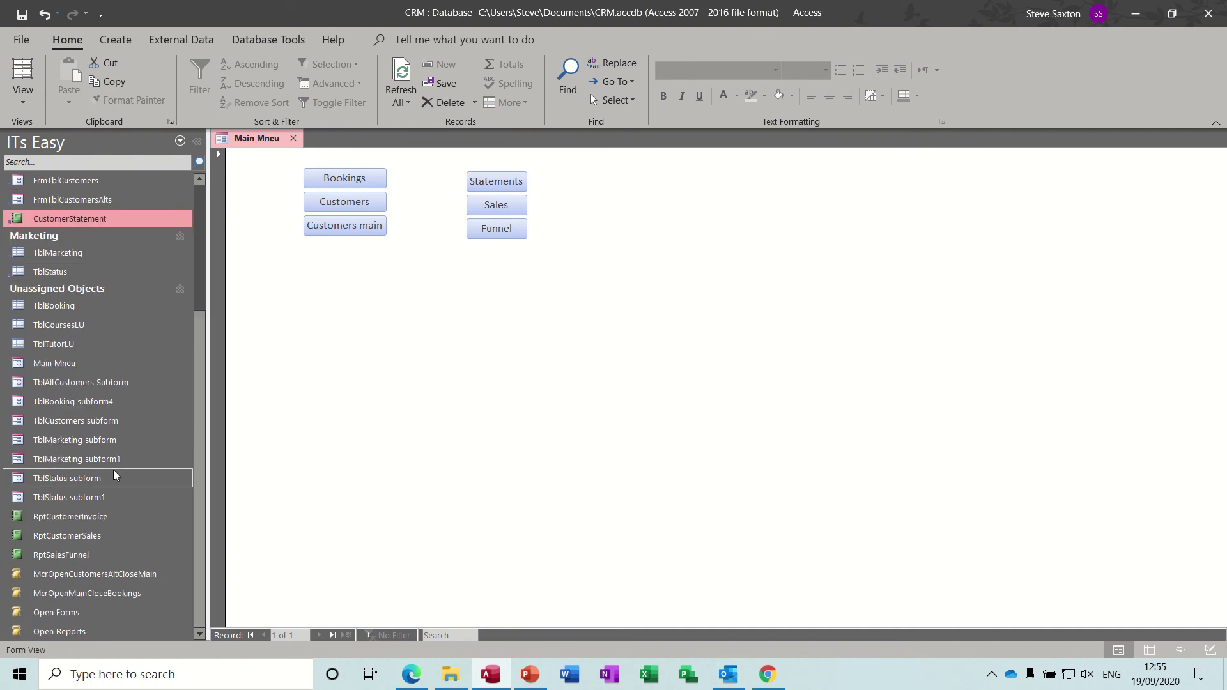
left_click_drag(94, 515, 81, 232)
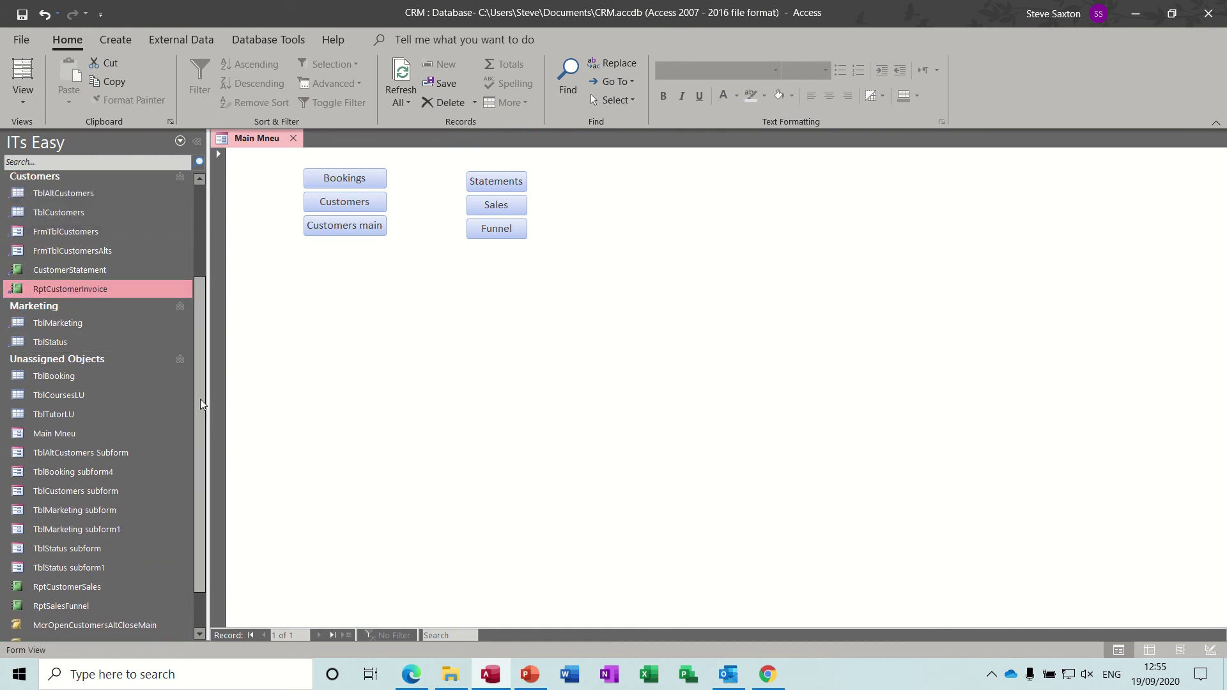
left_click_drag(93, 587, 88, 208)
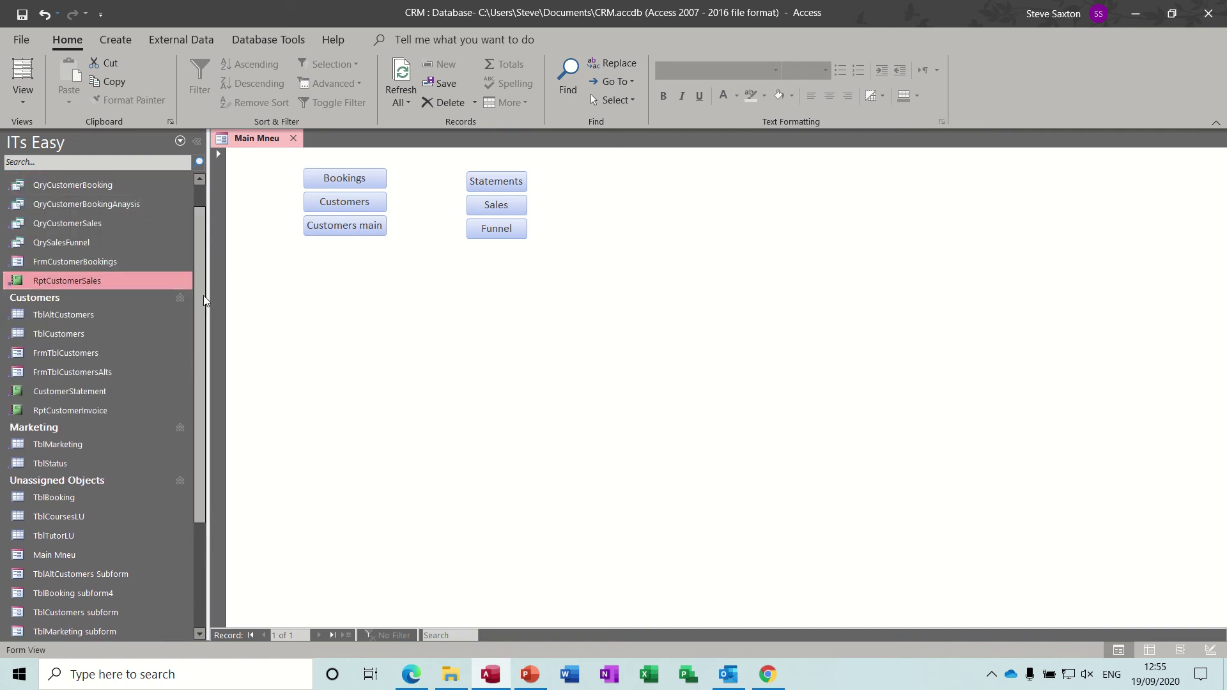
scroll(202, 307, "down", 3)
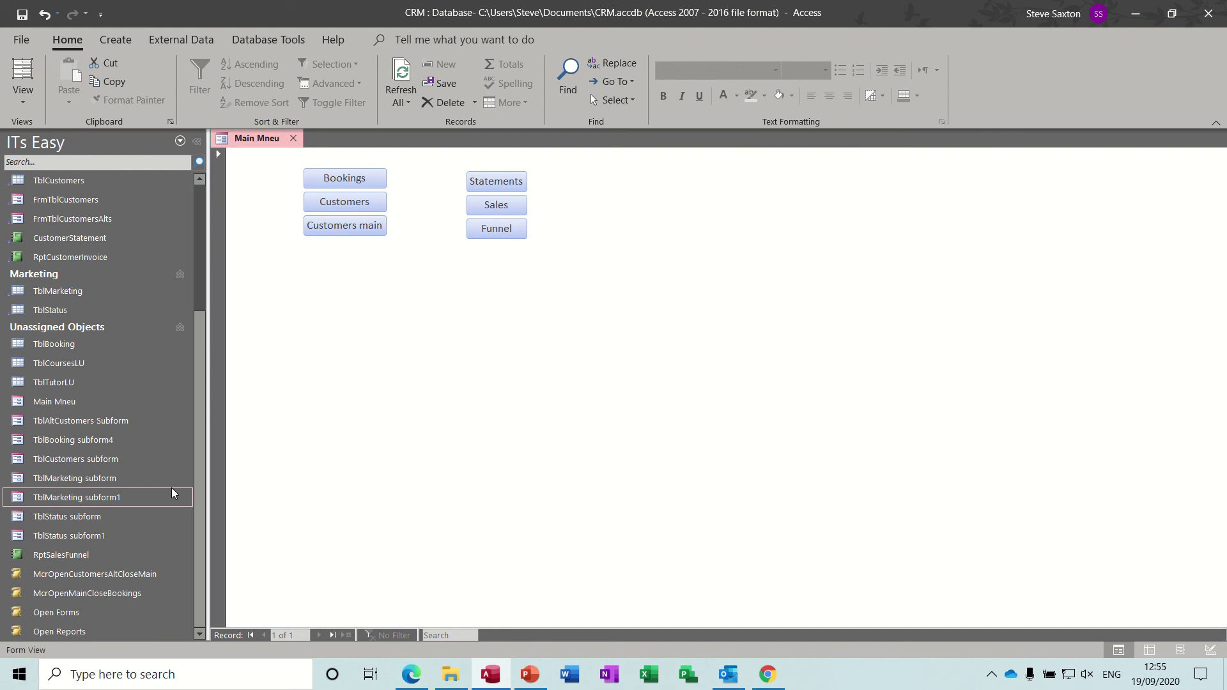
left_click_drag(90, 555, 127, 227)
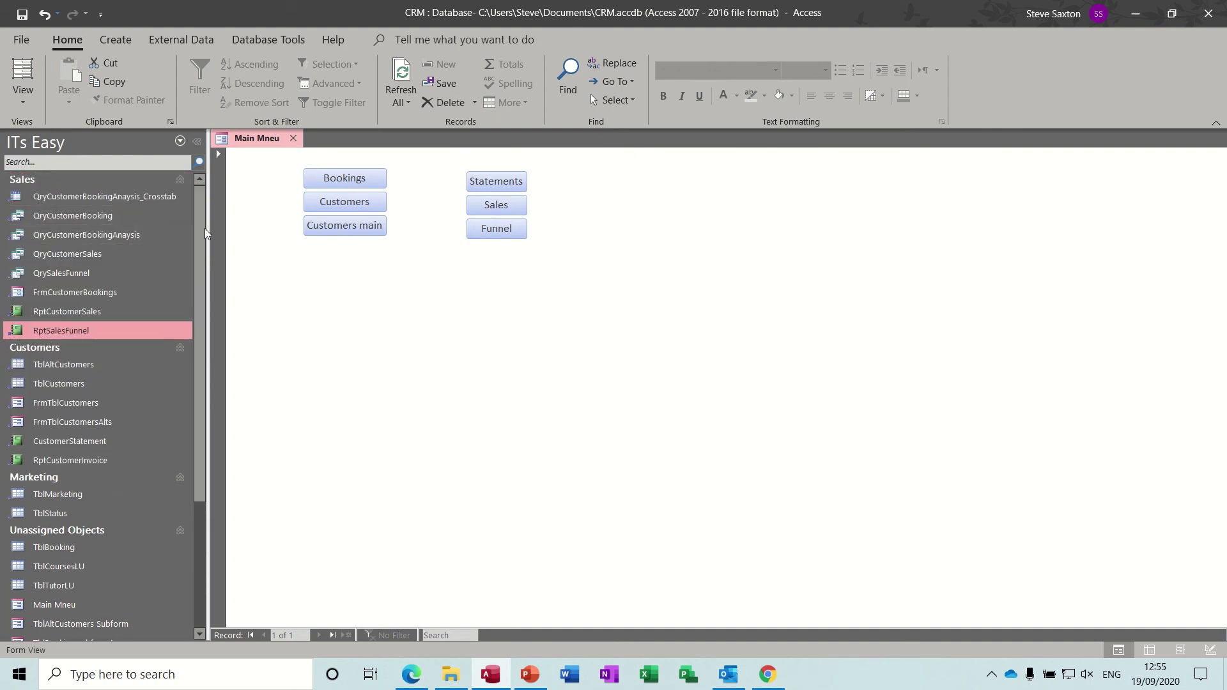
Collapse the Sales, Customers and Marketing groups and move TblBooking into Customers
left_click(181, 179)
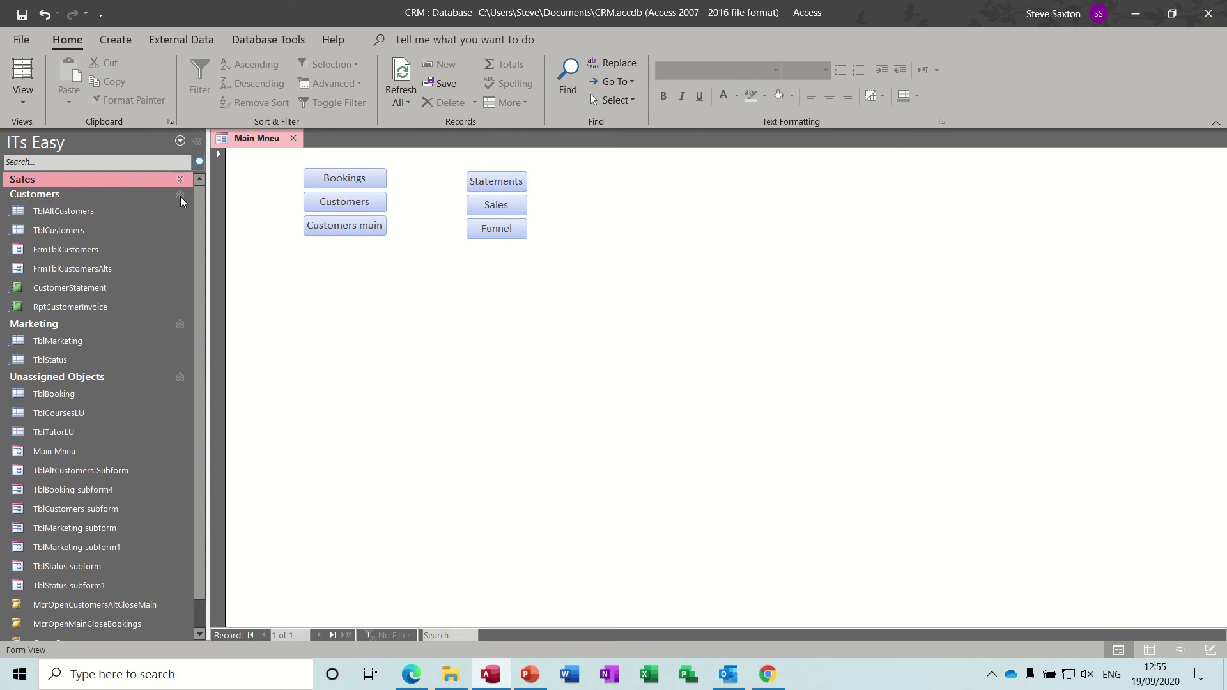
left_click(181, 196)
left_click(195, 209)
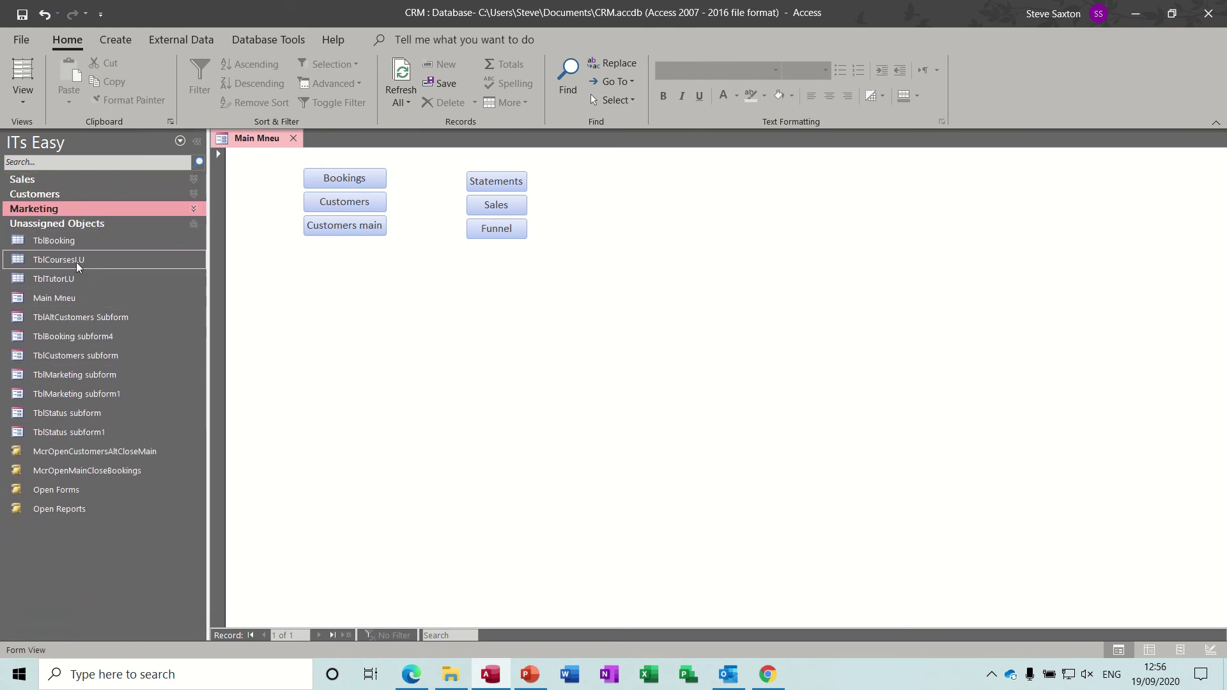
left_click_drag(70, 241, 63, 197)
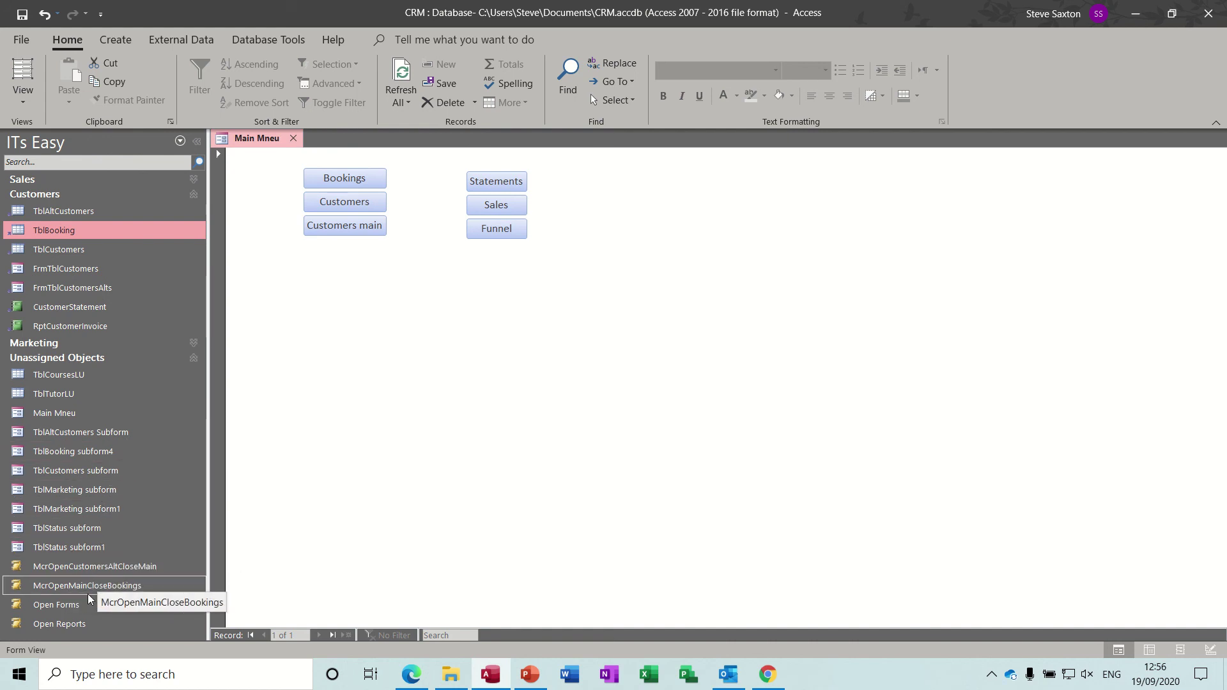
Move McrOpenMainCloseBookings into Sales and try grouping the Open Reports macro
left_click_drag(85, 591, 87, 183)
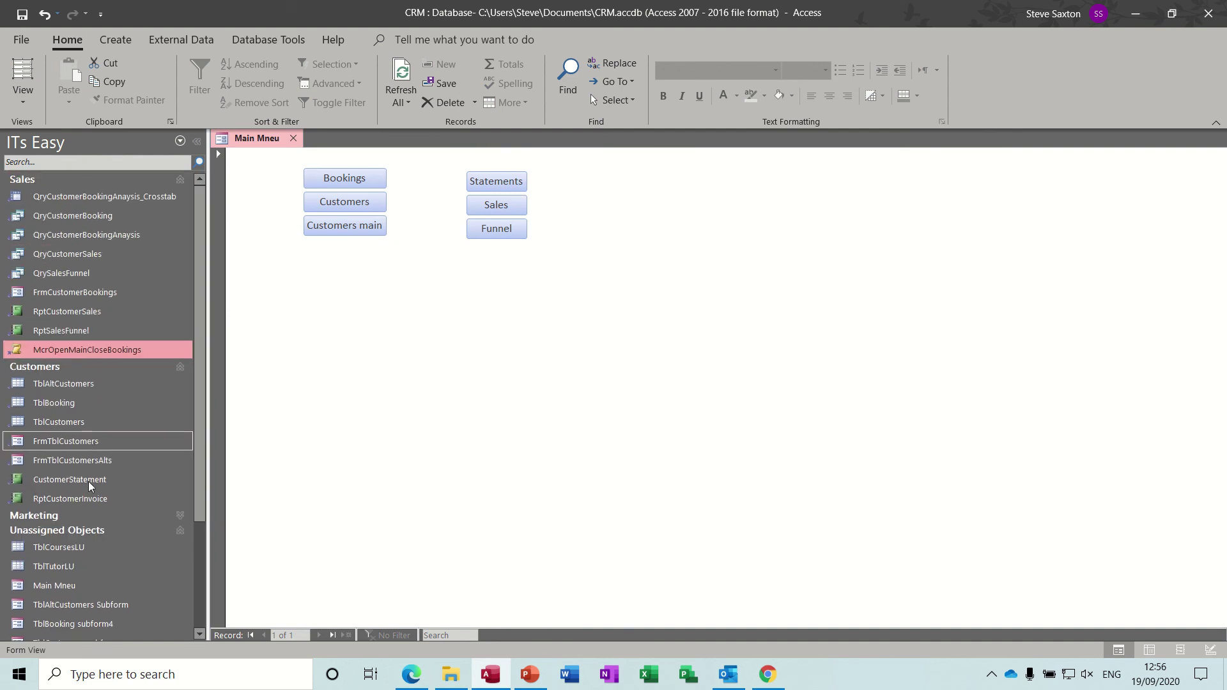
left_click_drag(202, 504, 206, 634)
left_click_drag(87, 631, 107, 608)
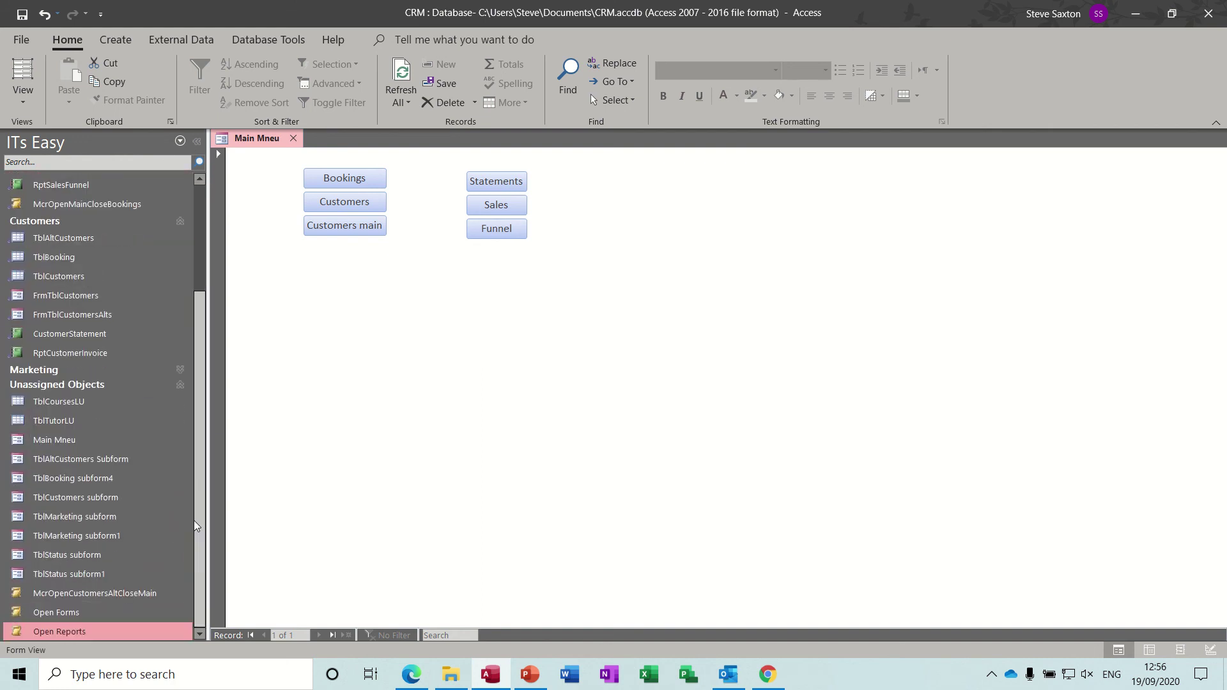
Collapse the Marketing, Customers and Sales groups, select the Main Mneu form, and go to File
left_click(178, 371)
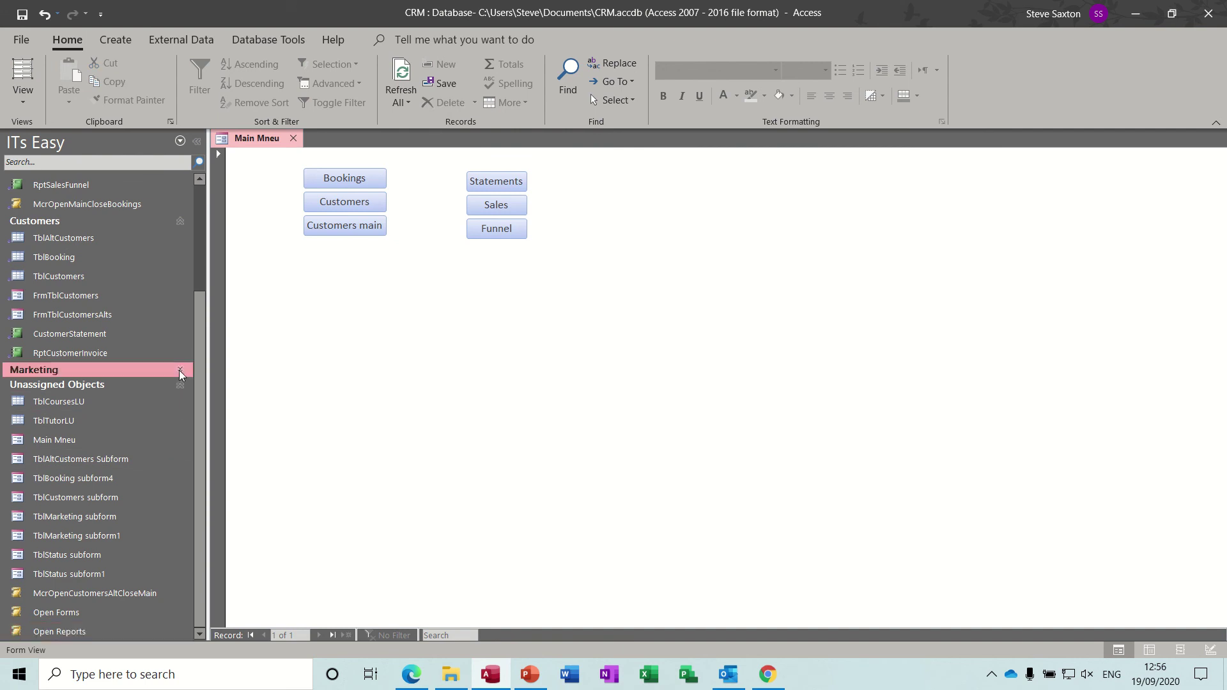
left_click(178, 371)
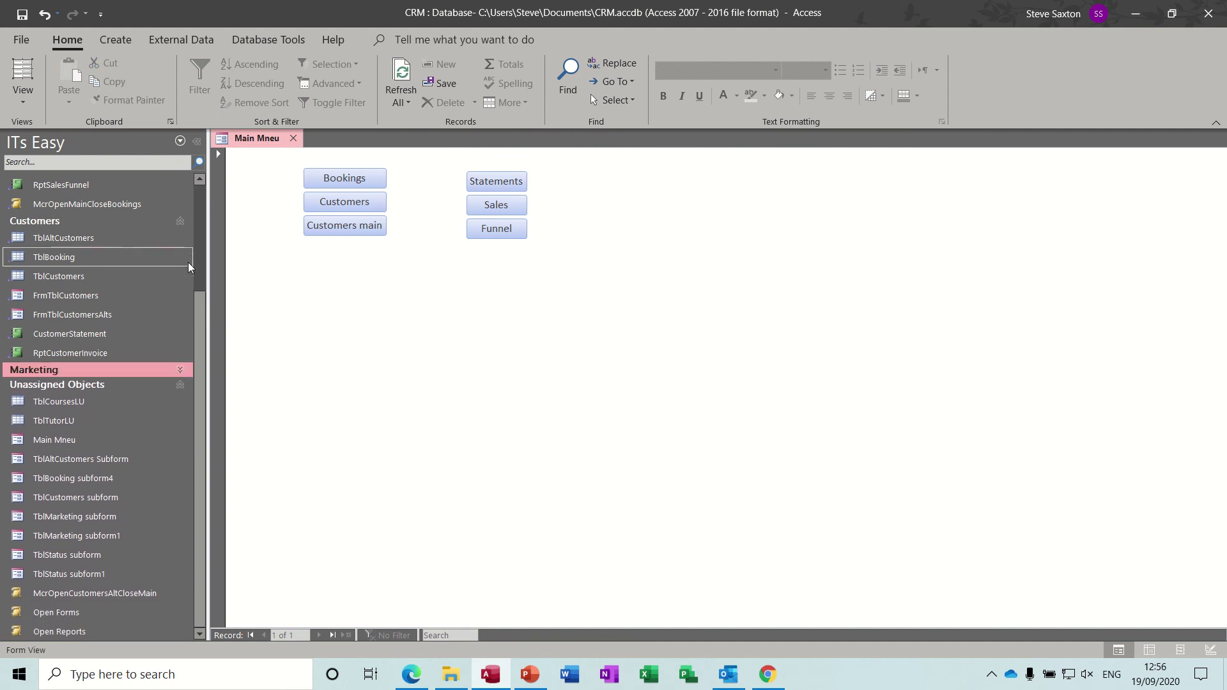
left_click(181, 222)
left_click(200, 180)
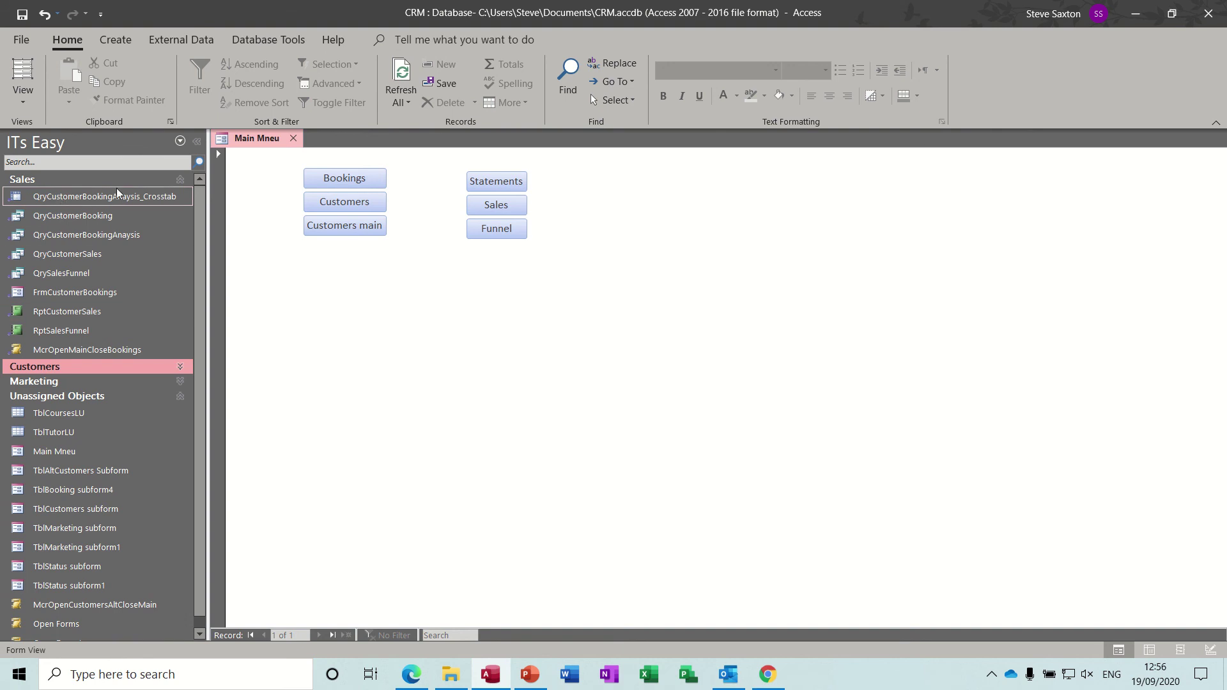
left_click(180, 180)
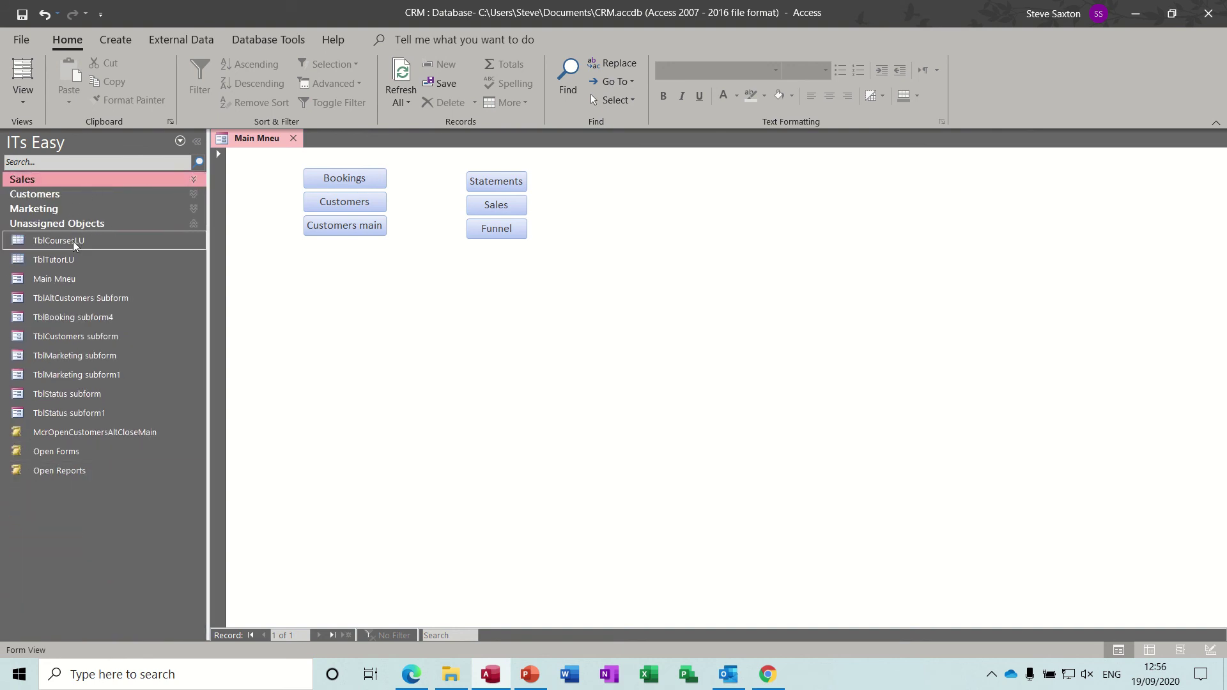
left_click(41, 279)
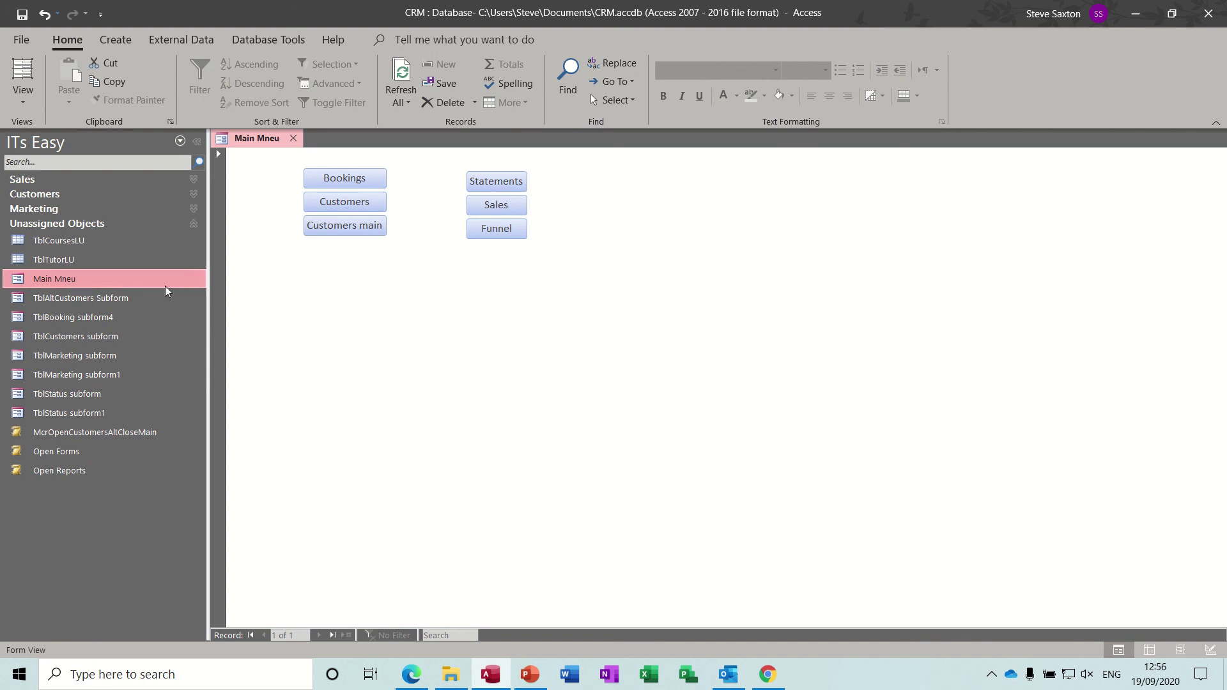
left_click(22, 39)
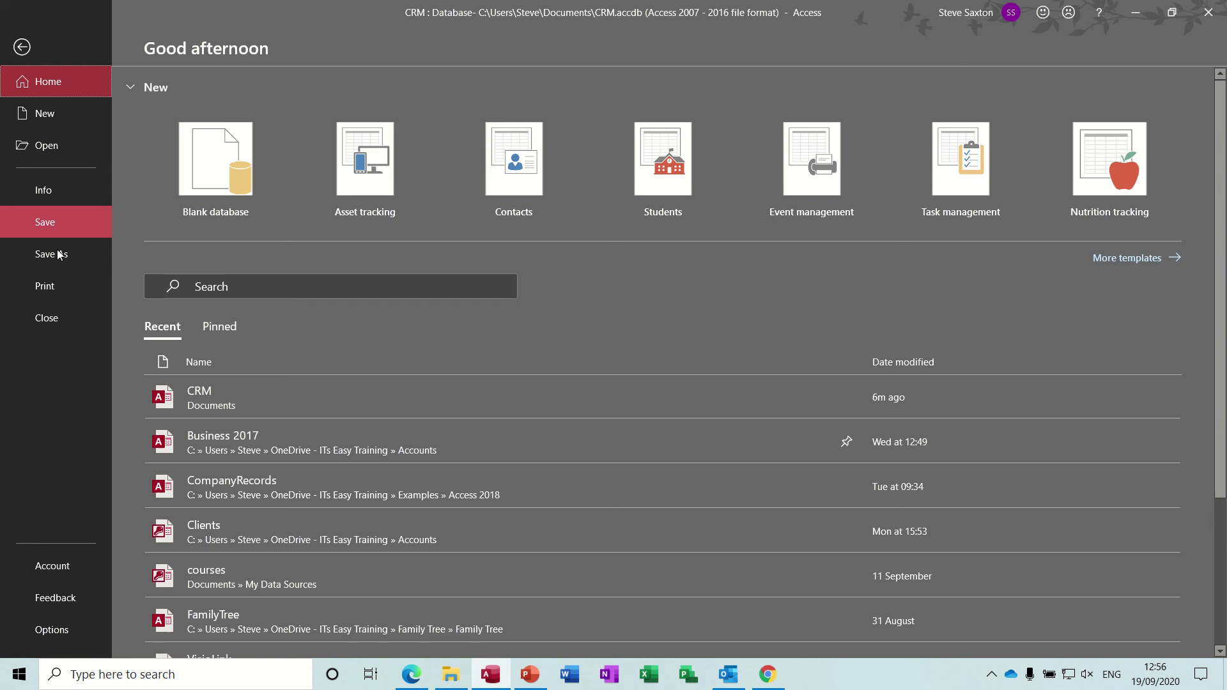
Set Main Mneu as the Current Database display form and dismiss the reopen notice
left_click(53, 629)
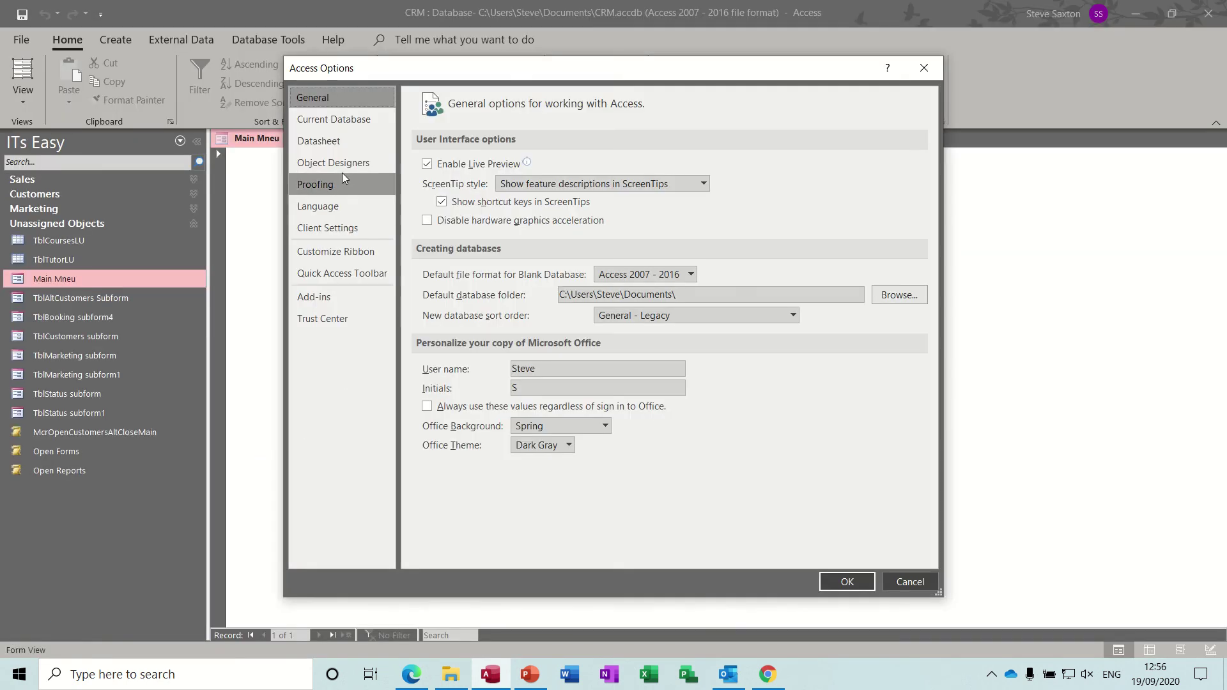
left_click(335, 121)
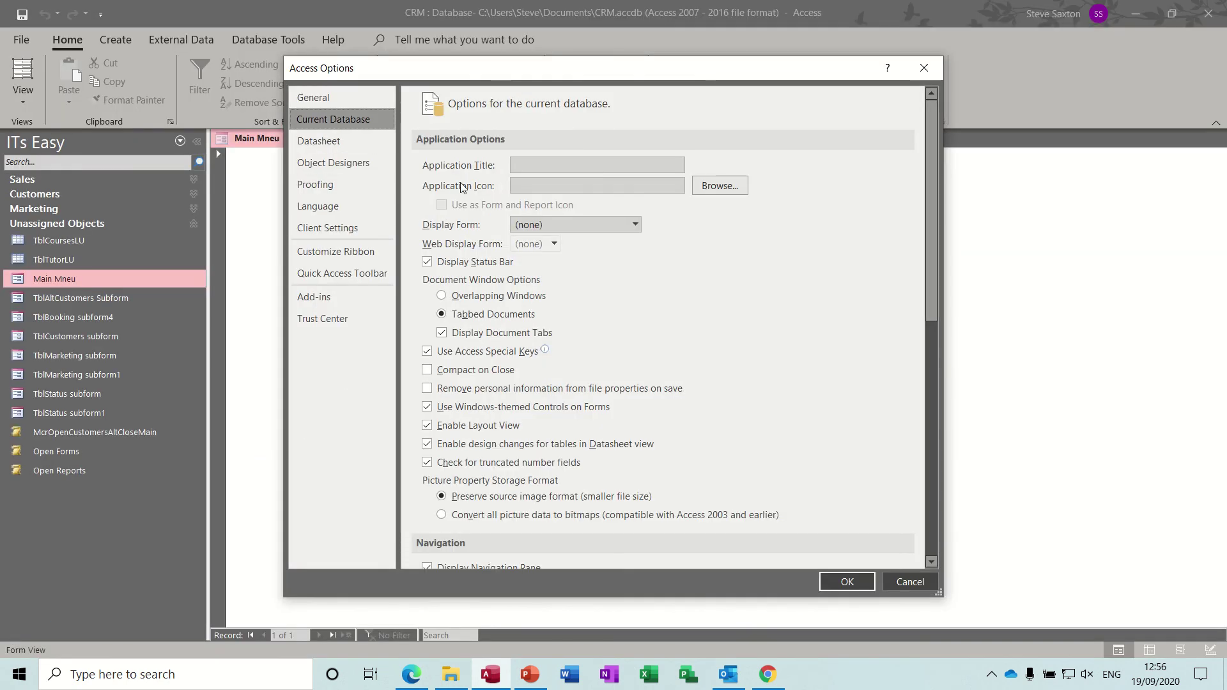
left_click(635, 228)
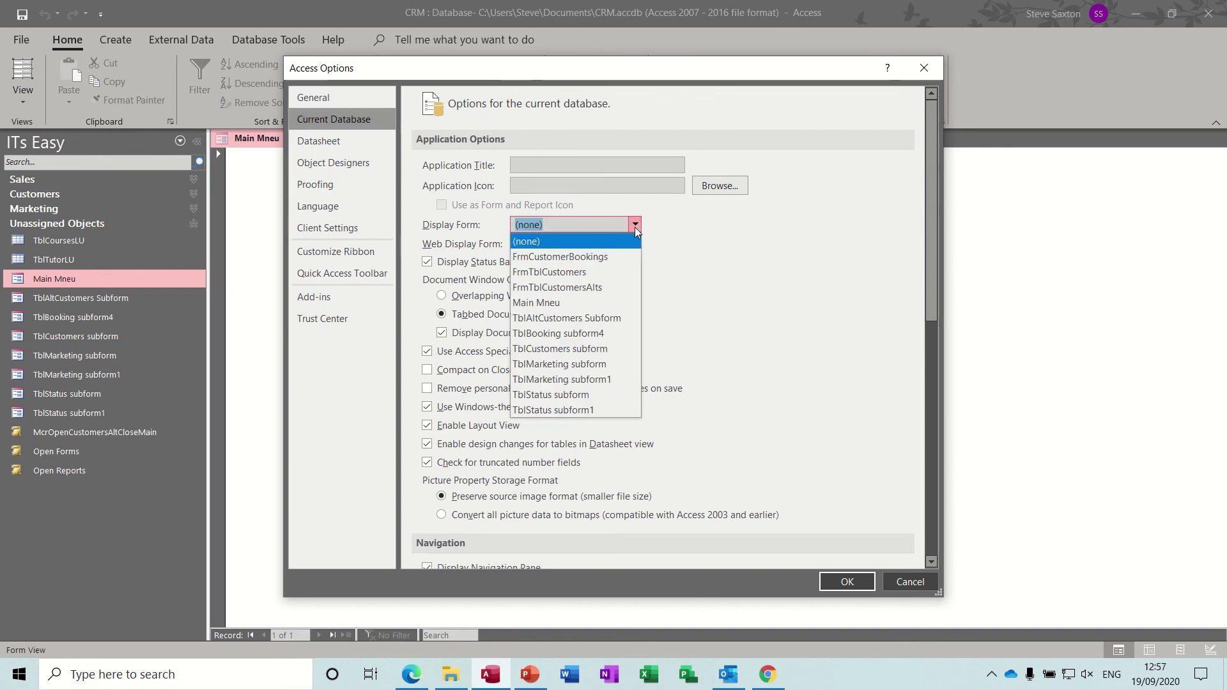
left_click(568, 303)
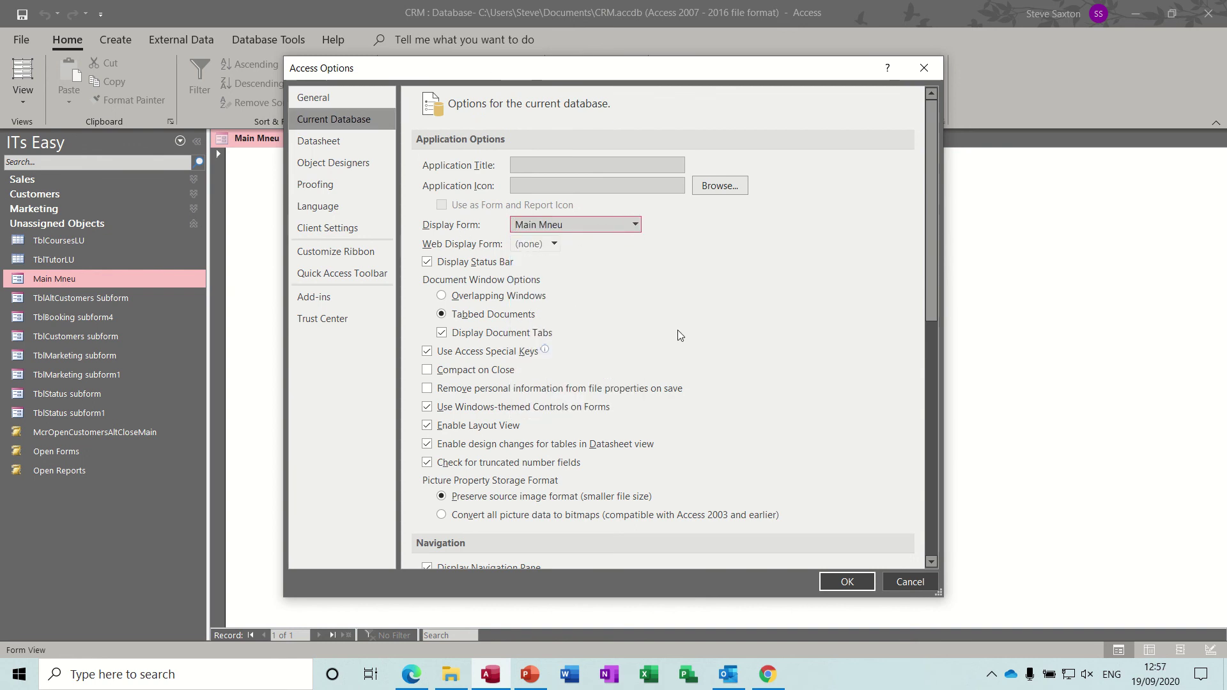
left_click(842, 581)
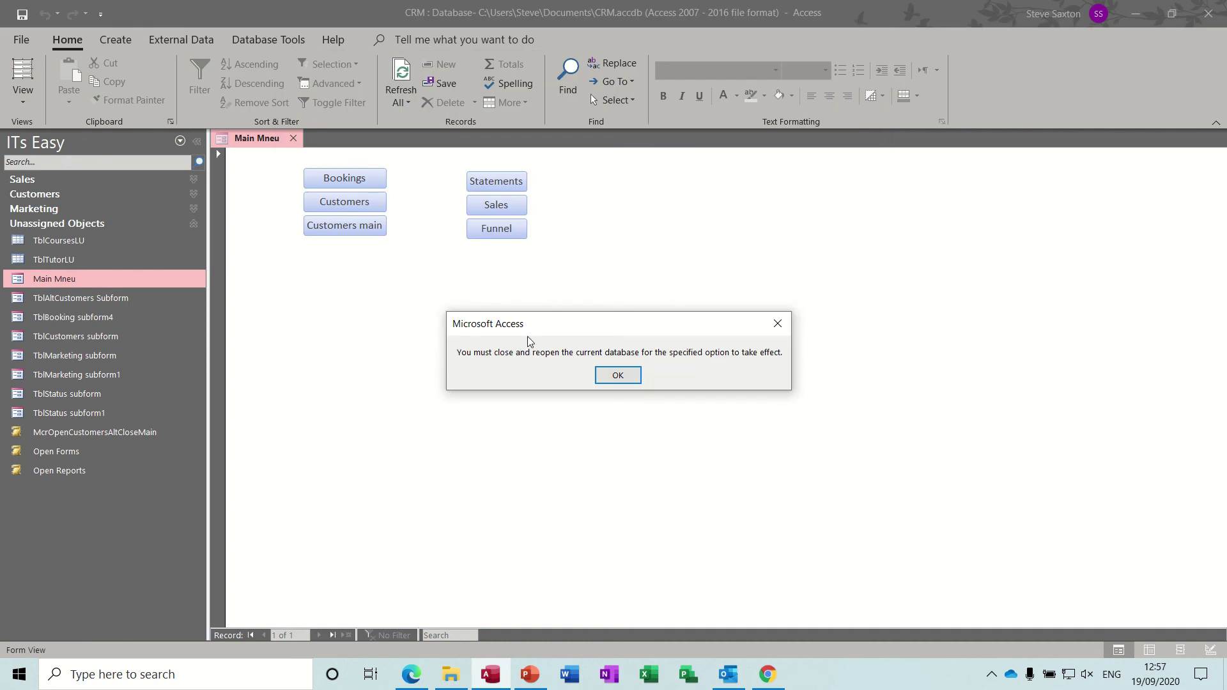
left_click(618, 377)
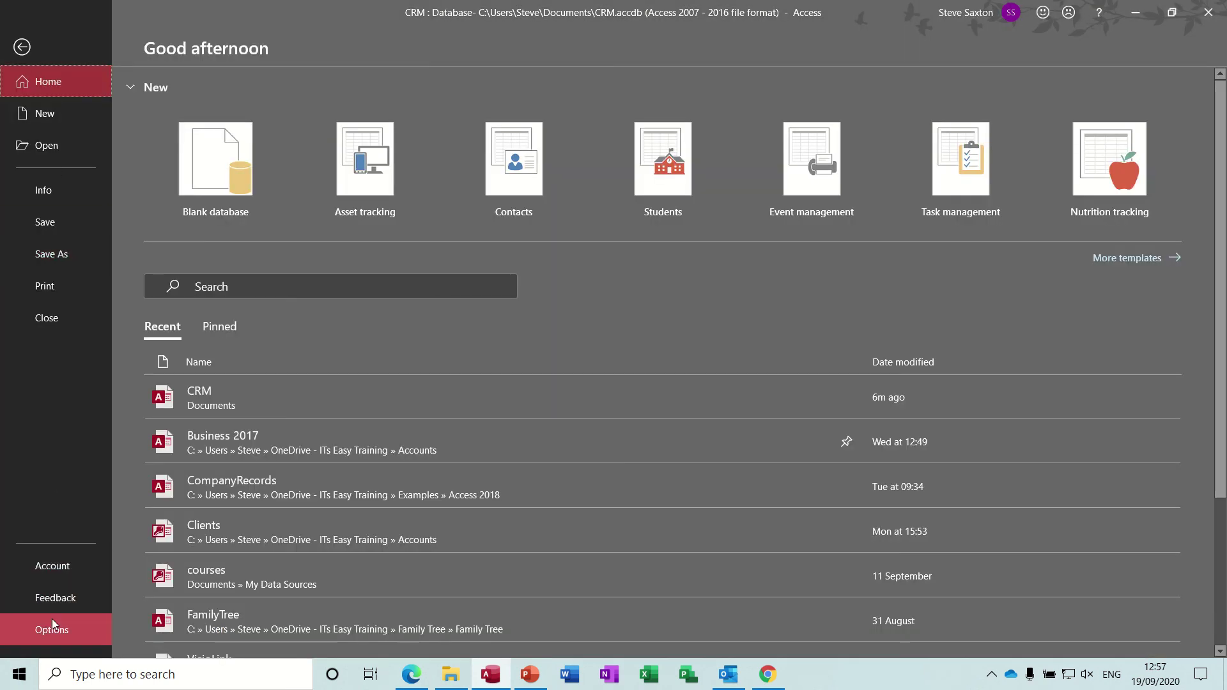
Reset the Current Database display form to (none) in Access Options
left_click(52, 633)
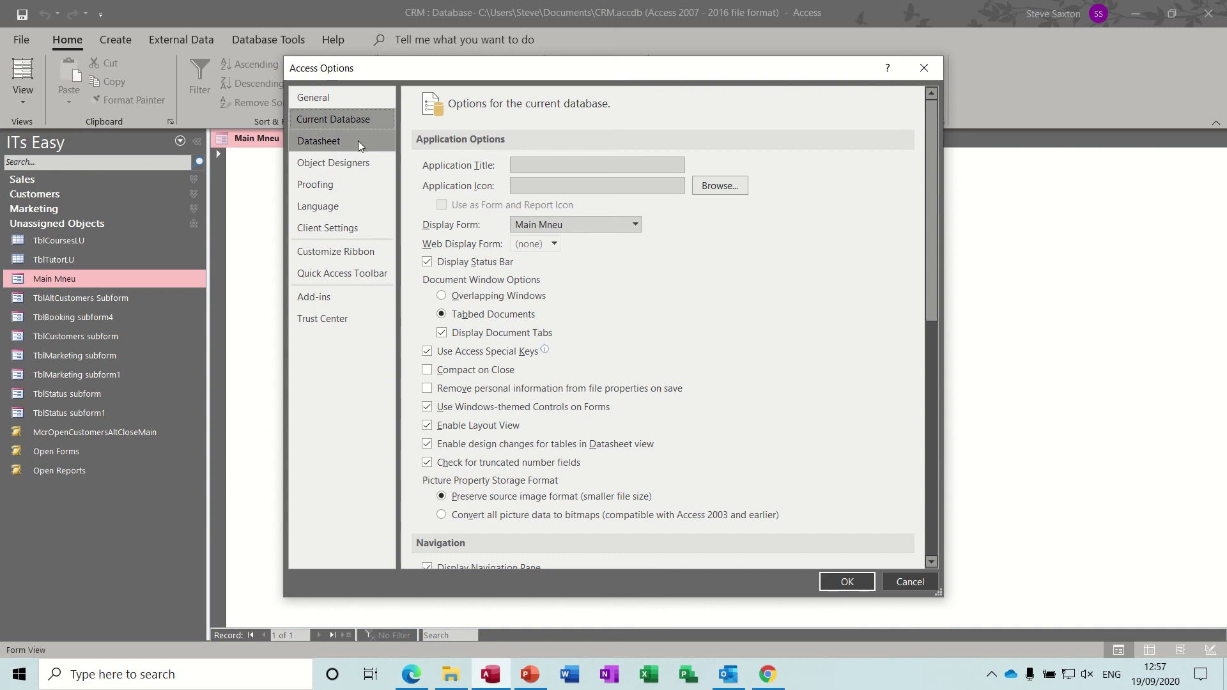
left_click(634, 224)
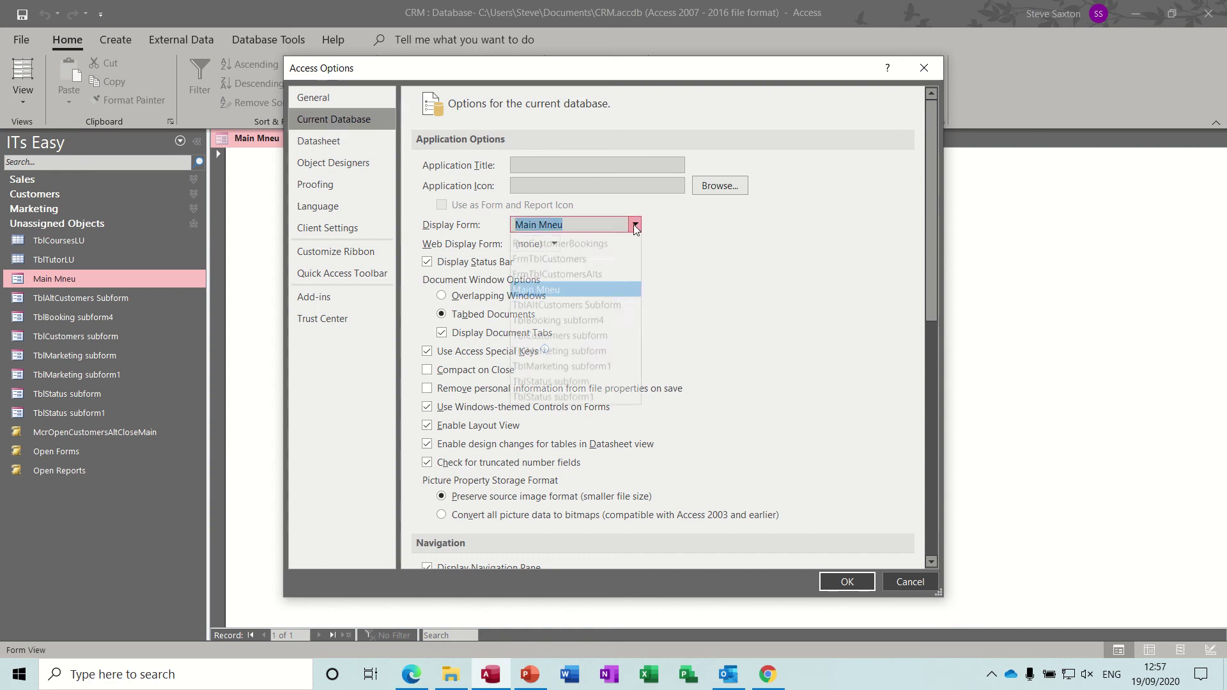
left_click(562, 241)
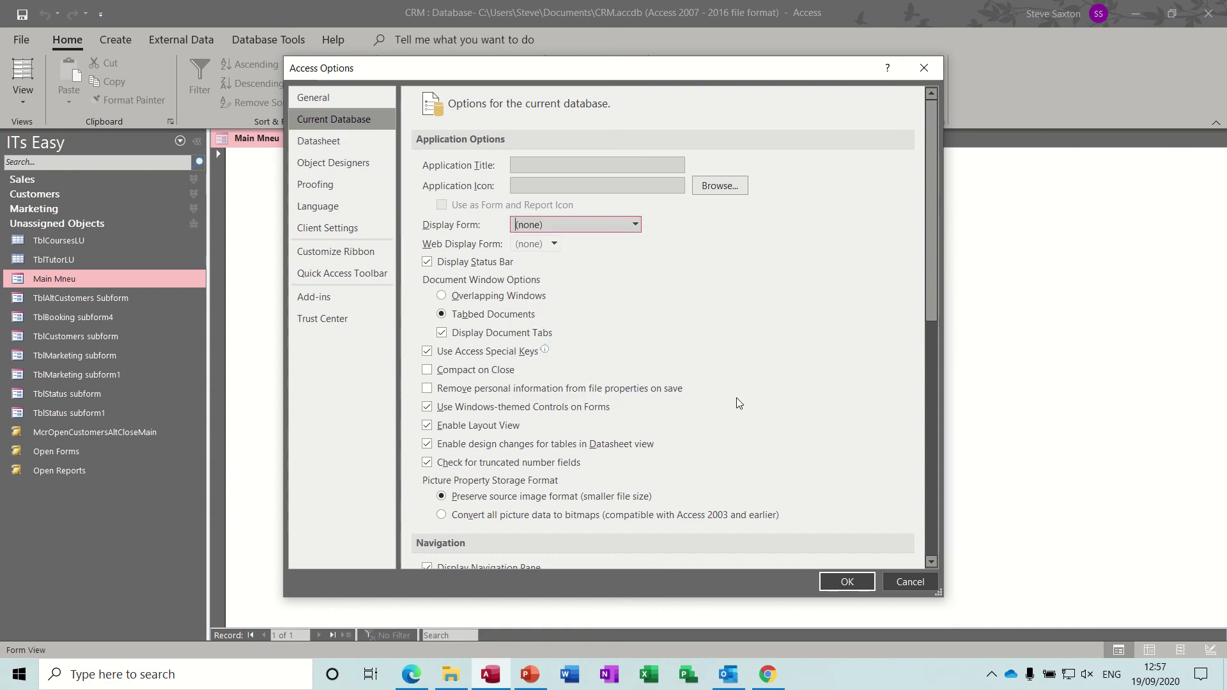
left_click(842, 581)
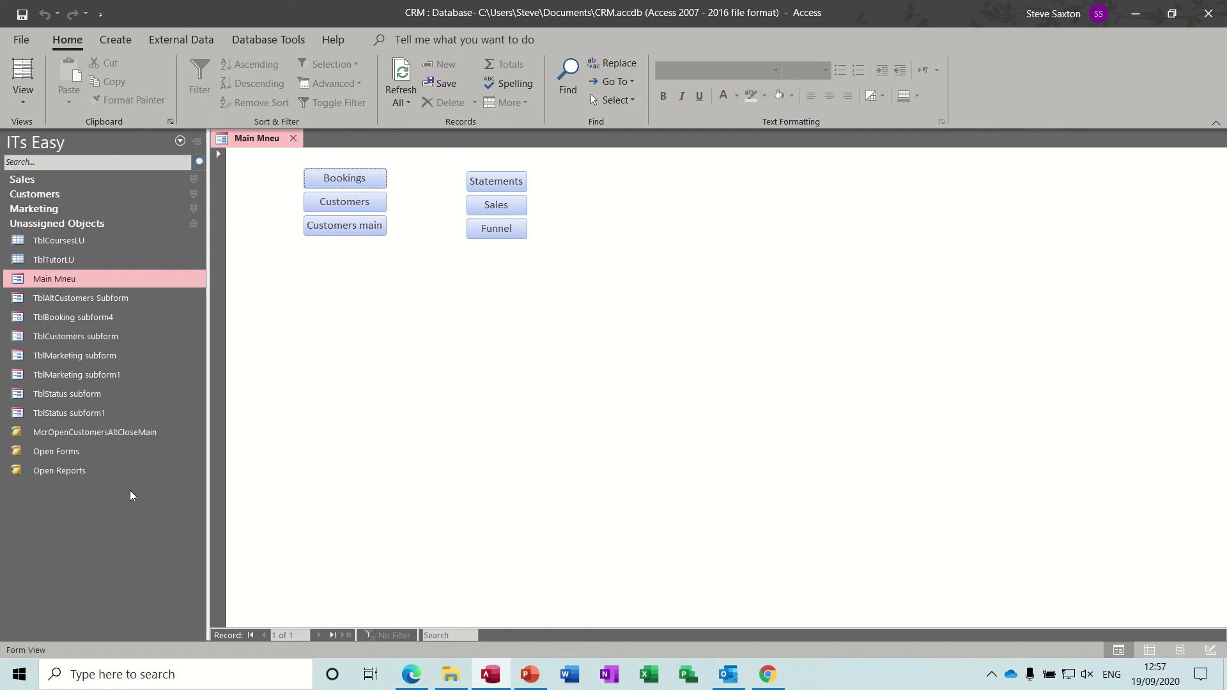
Create a blank macro and begin saving it under the name Autoexec
left_click(117, 40)
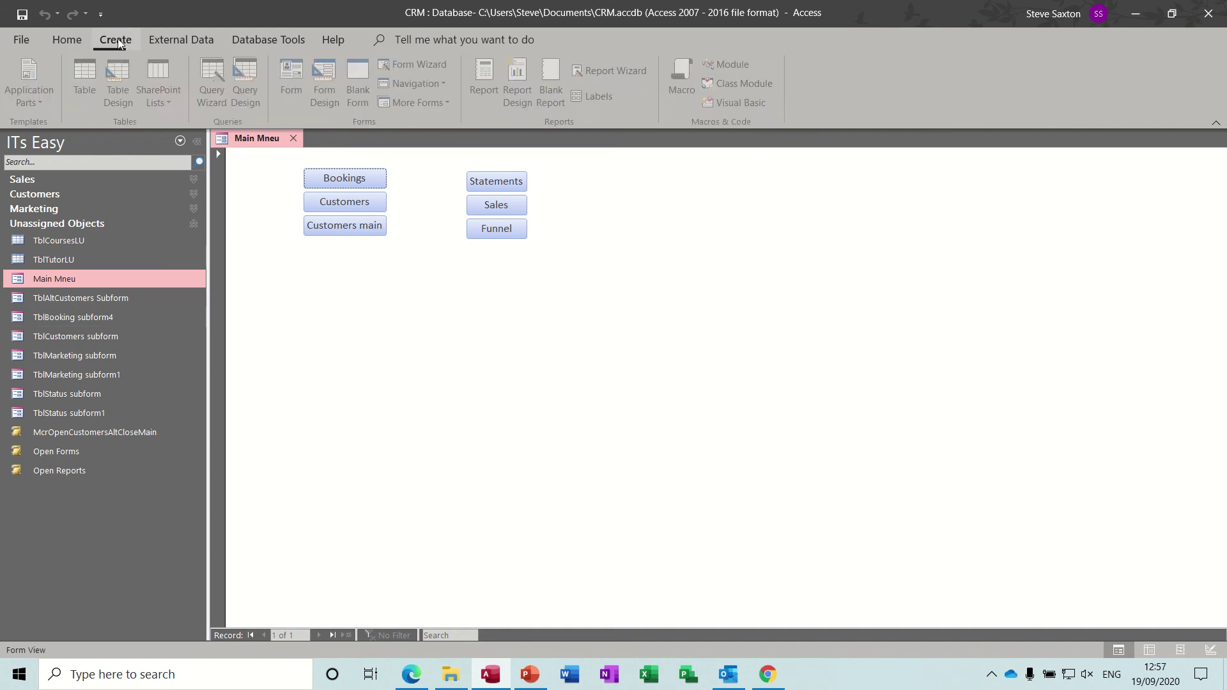
left_click(682, 79)
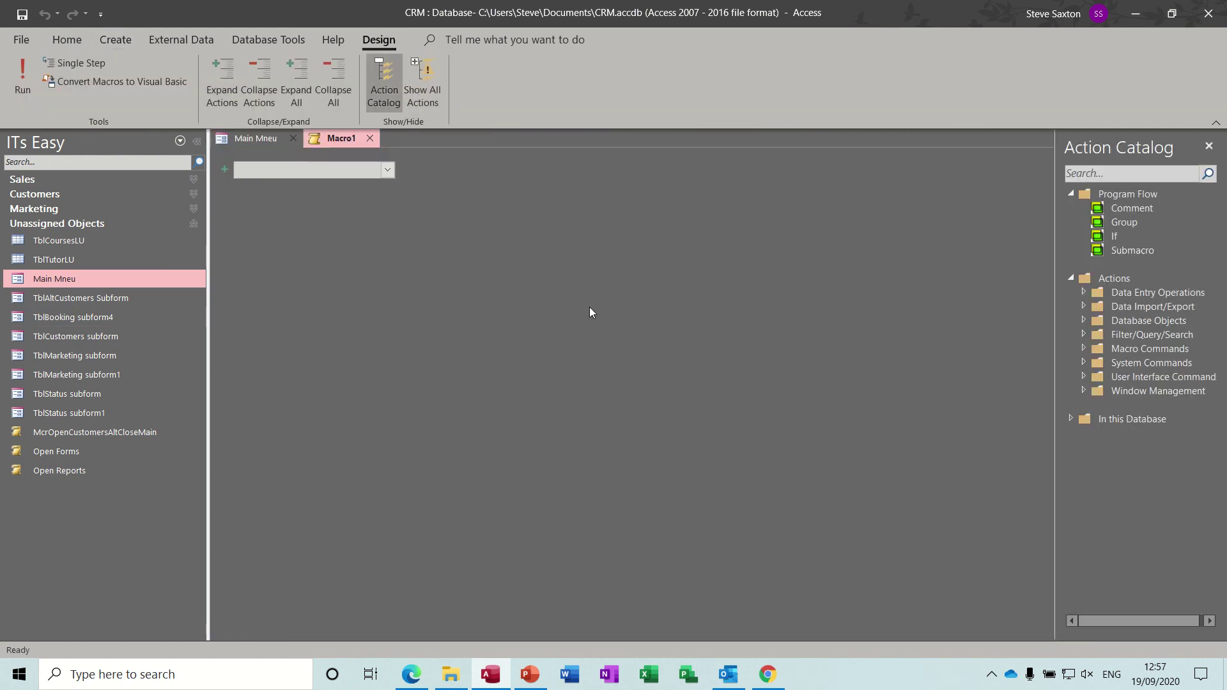
left_click(23, 14)
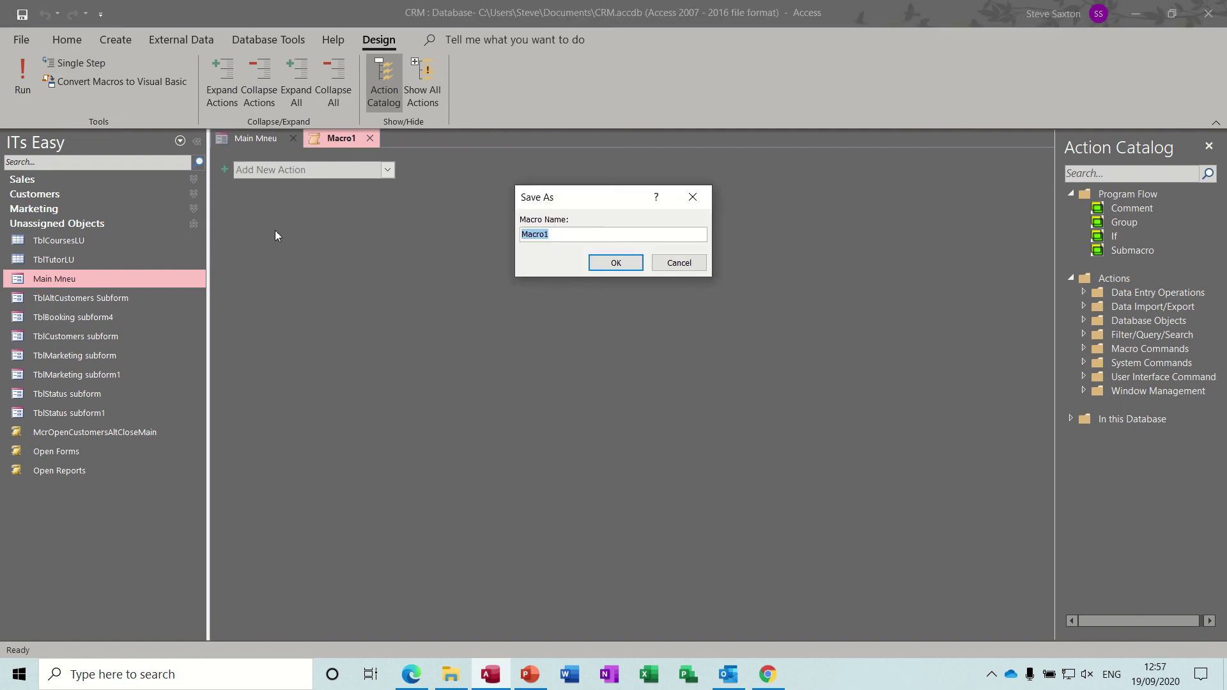
type("Autoexec")
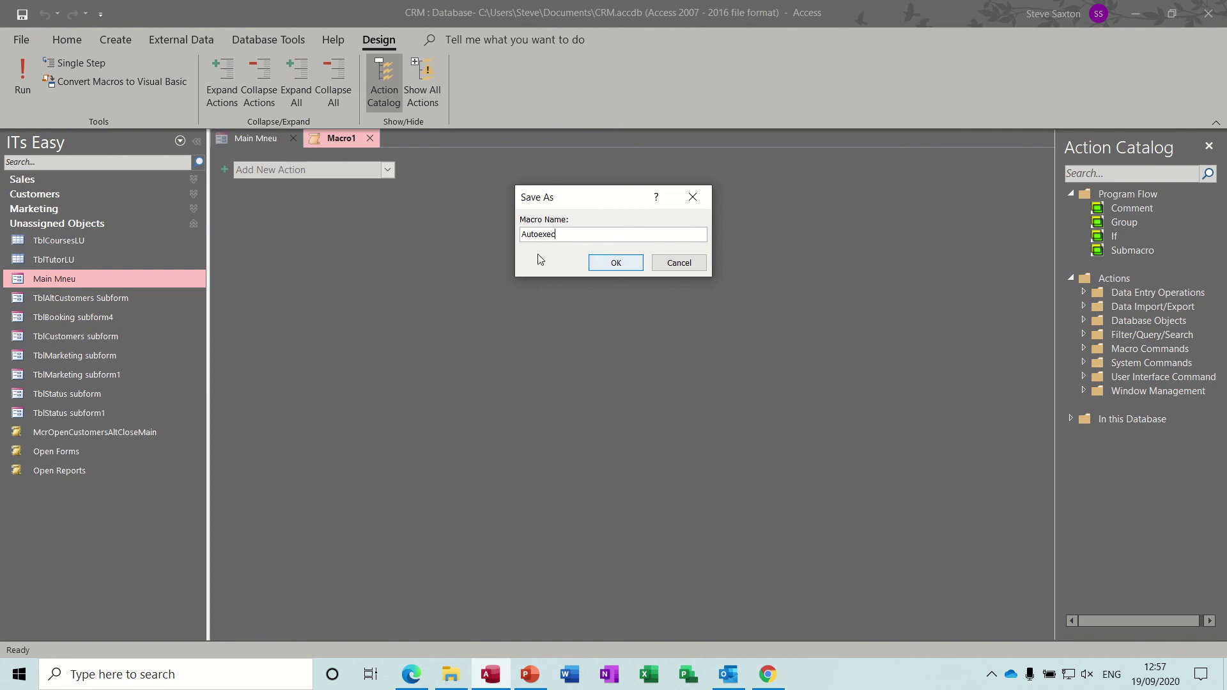
Save the macro as Autoexec and add an OpenForm action for the Main Mneu form
left_click(615, 263)
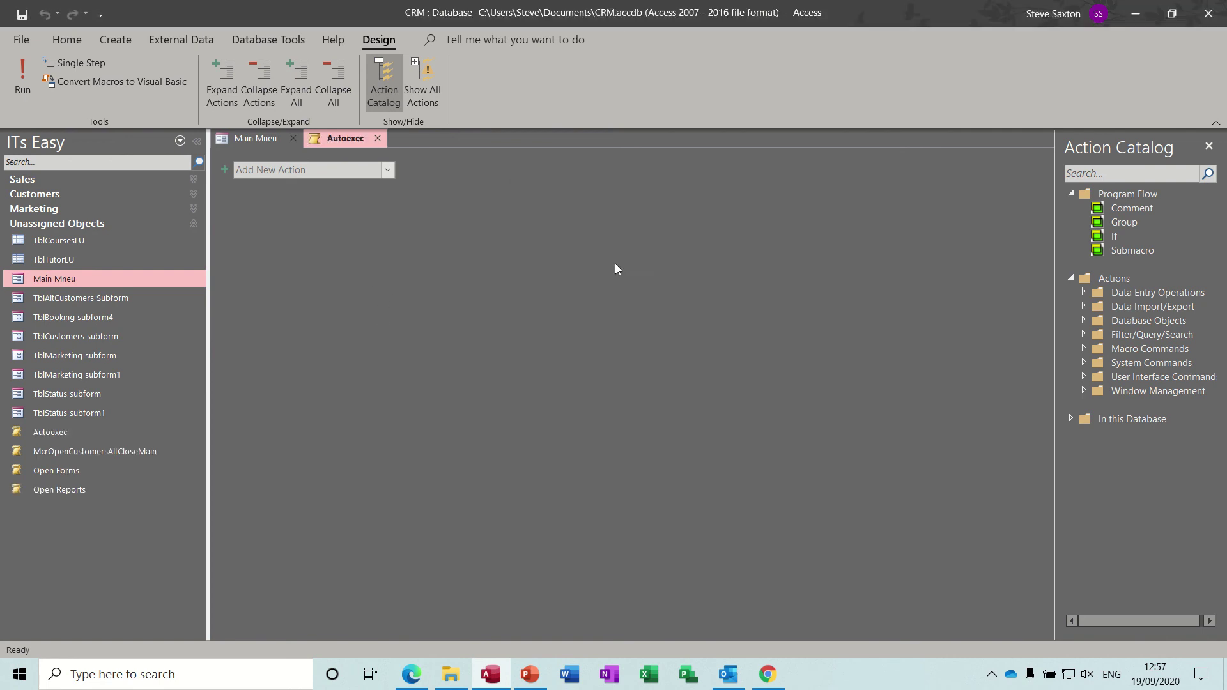
left_click(324, 170)
type("op")
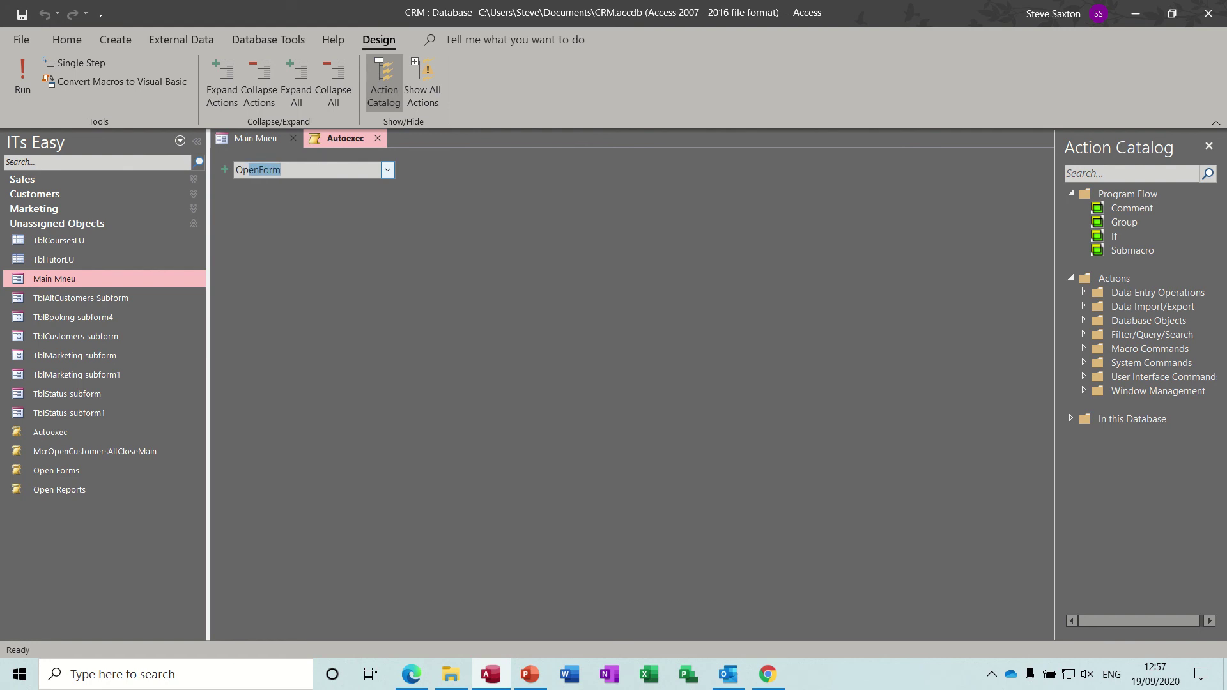
key("Return")
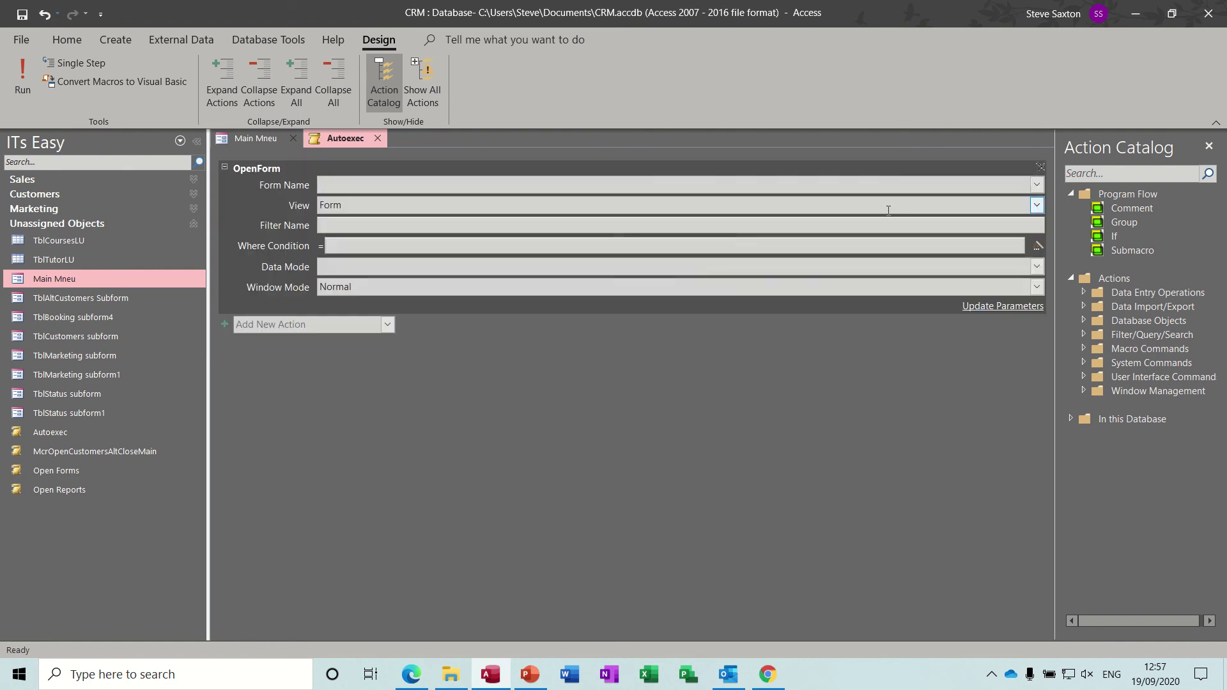
type("Main Mneu")
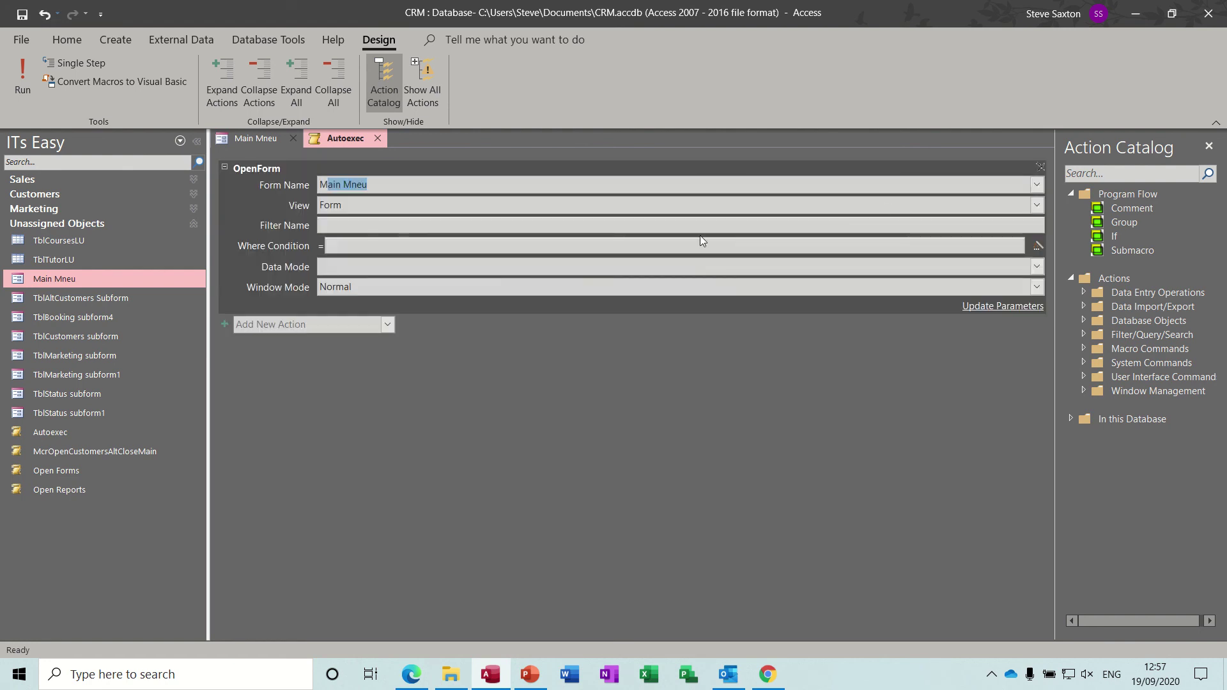
Add a MaximizeWindow action and save the Autoexec macro
left_click(358, 326)
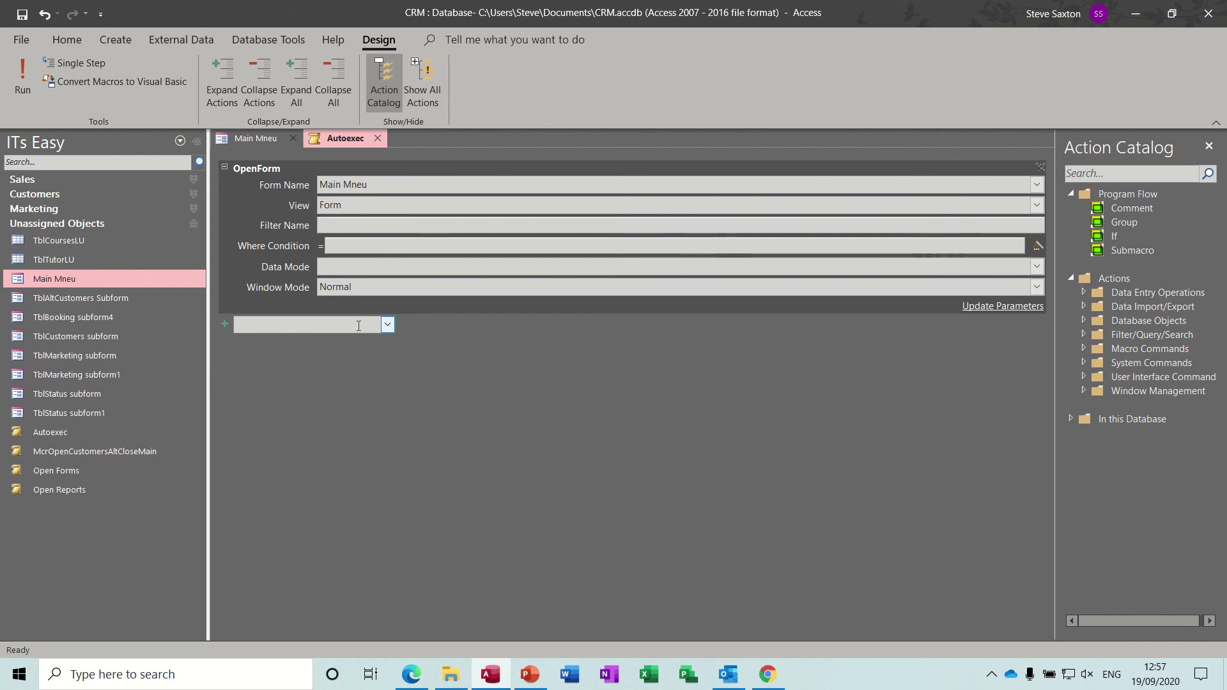
type("mizeWindow")
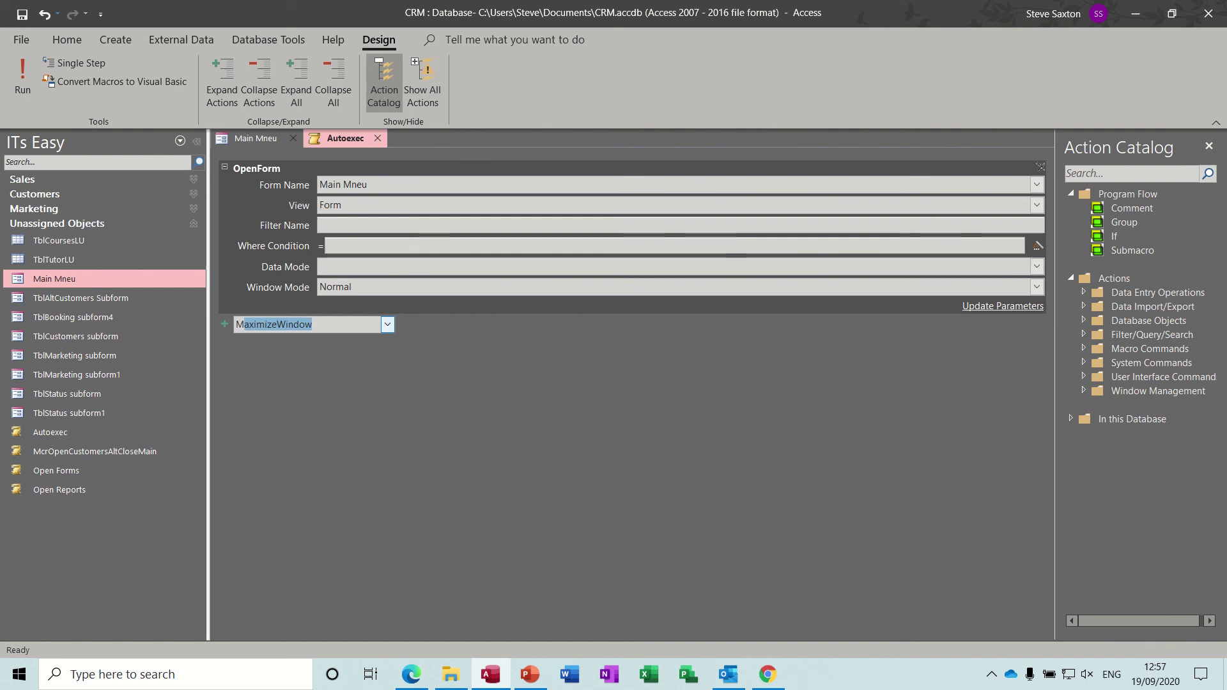
key("Return")
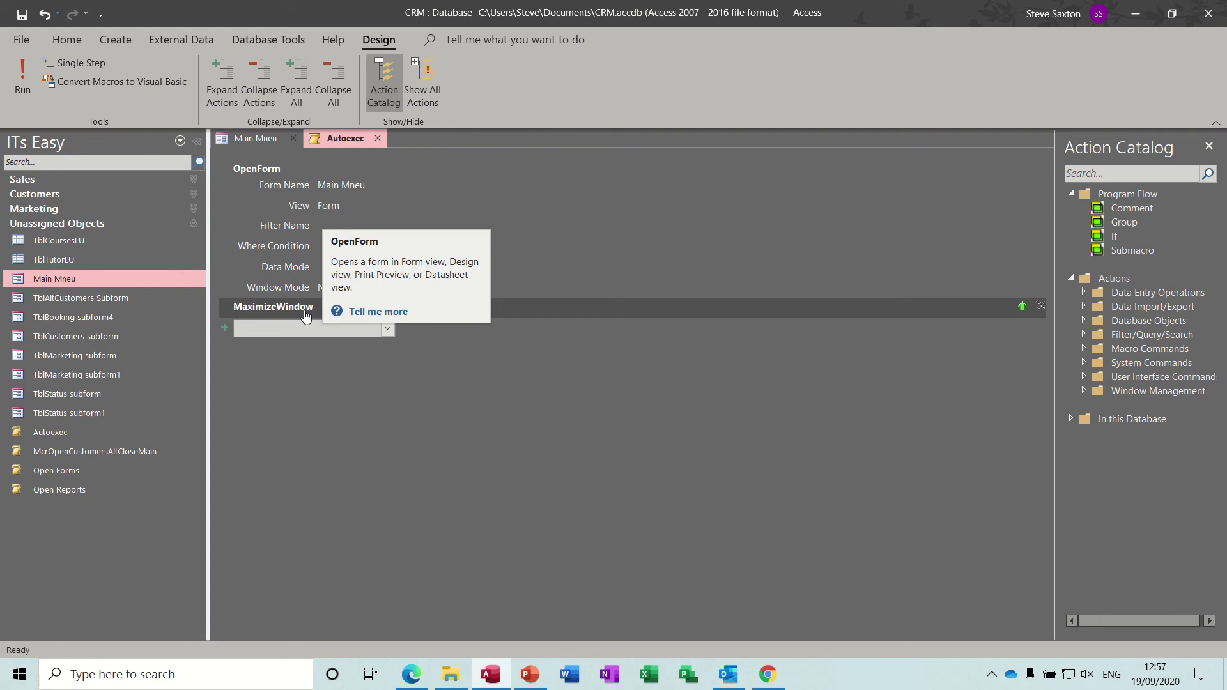
left_click(21, 14)
Close the Autoexec and Main Mneu tabs and open Business 2017 from recent files
left_click(375, 139)
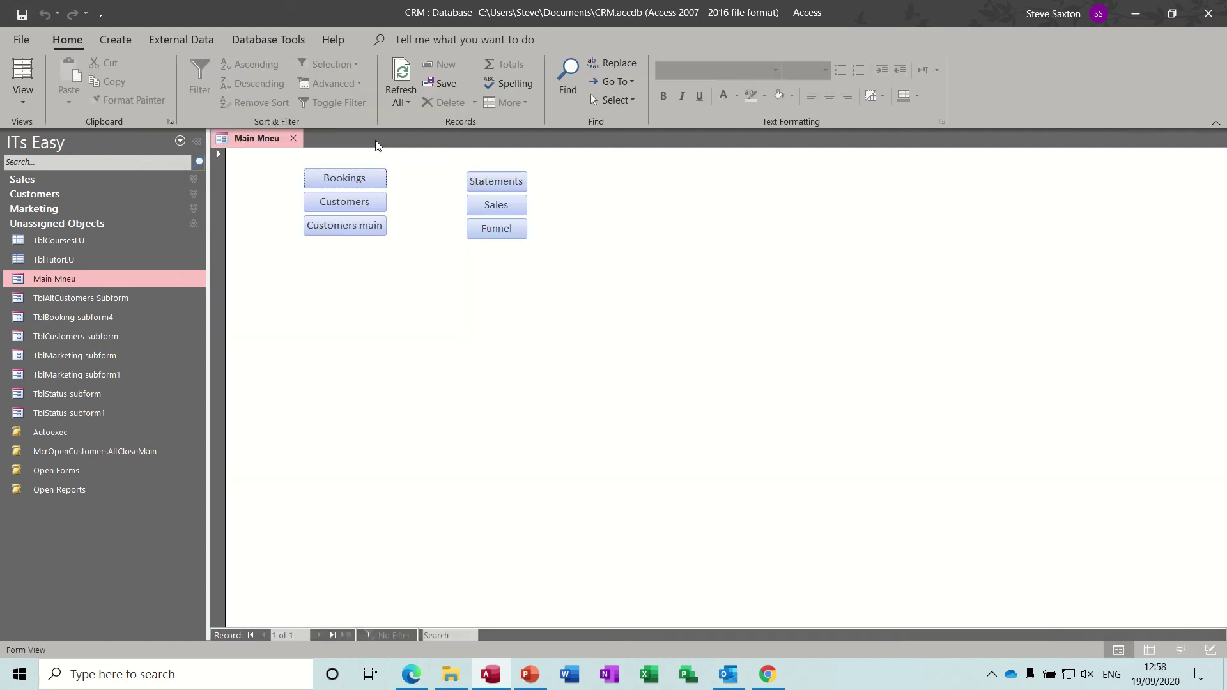
left_click(291, 138)
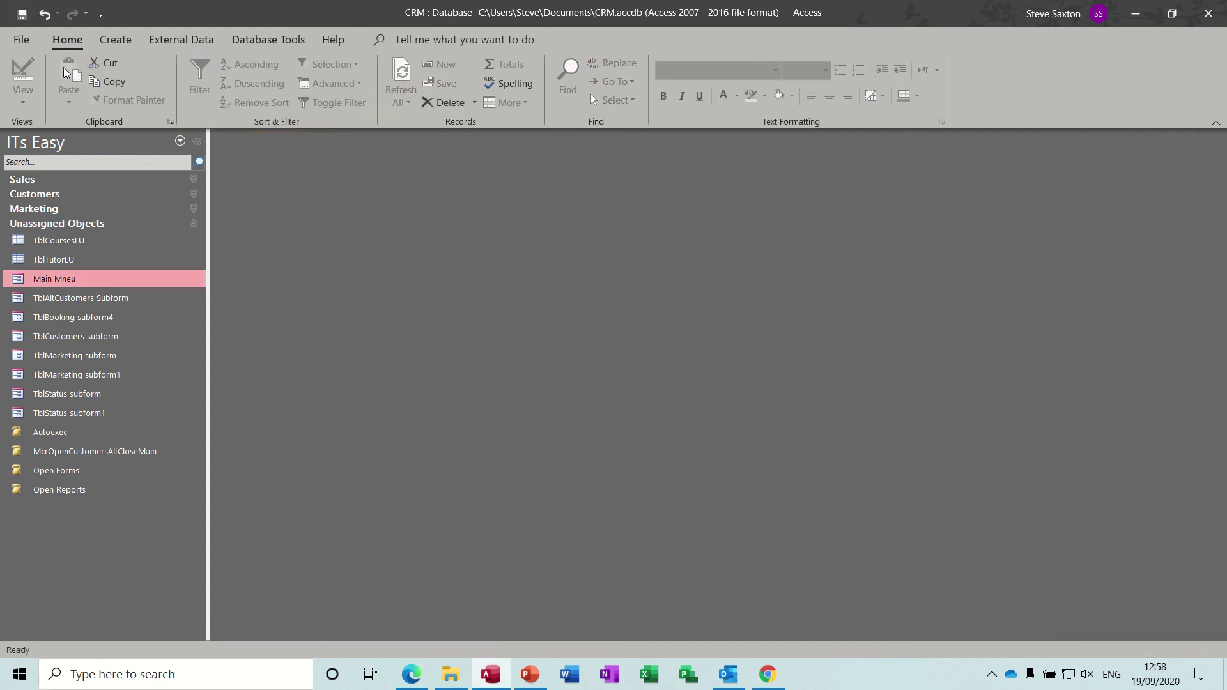
left_click(21, 40)
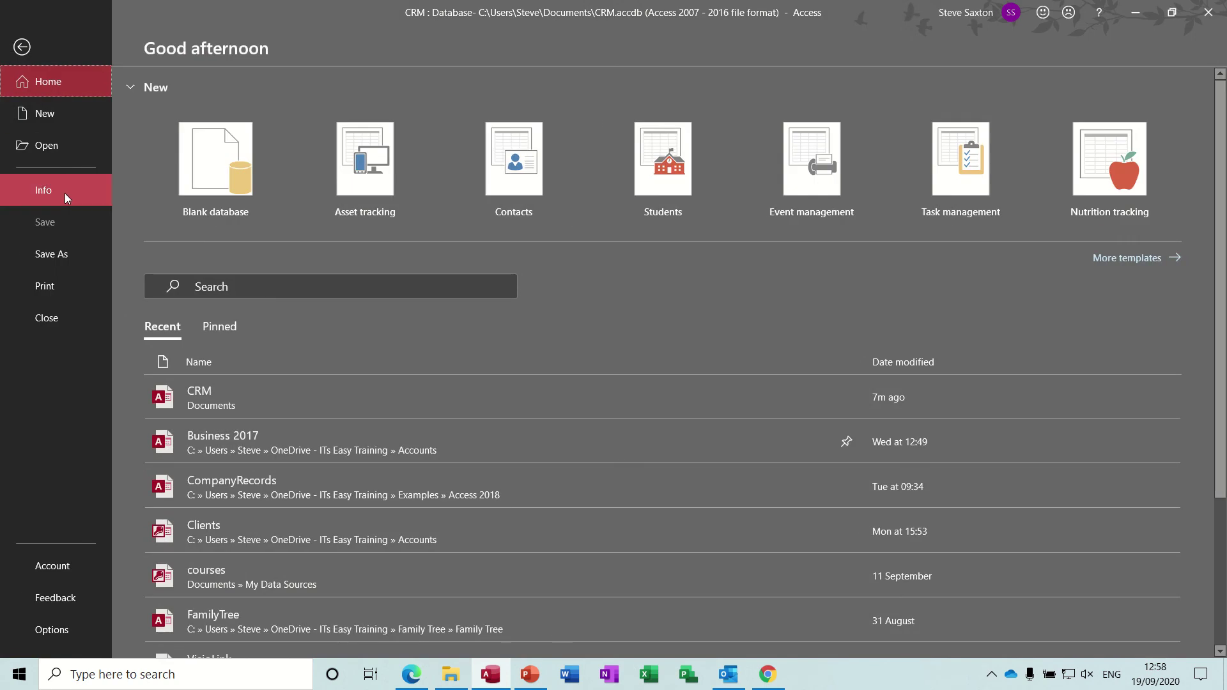
left_click(209, 440)
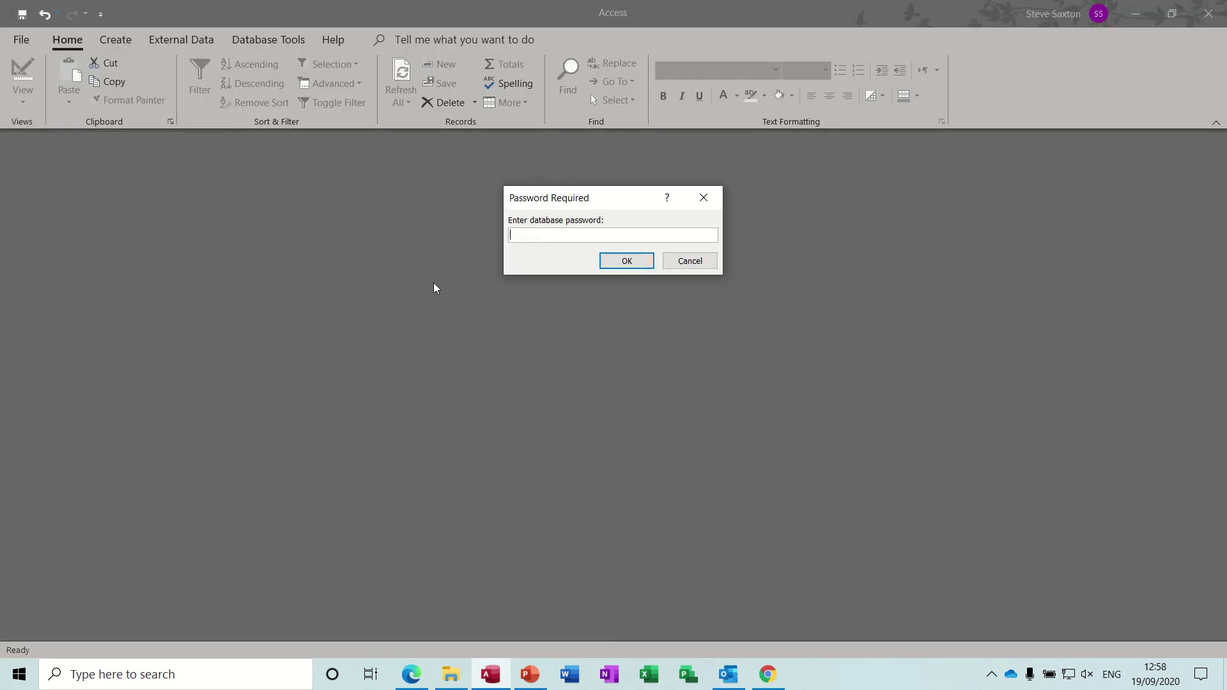
Cancel the Business 2017 password prompt and reopen the CRM database from Recent
left_click(20, 41)
left_click(673, 260)
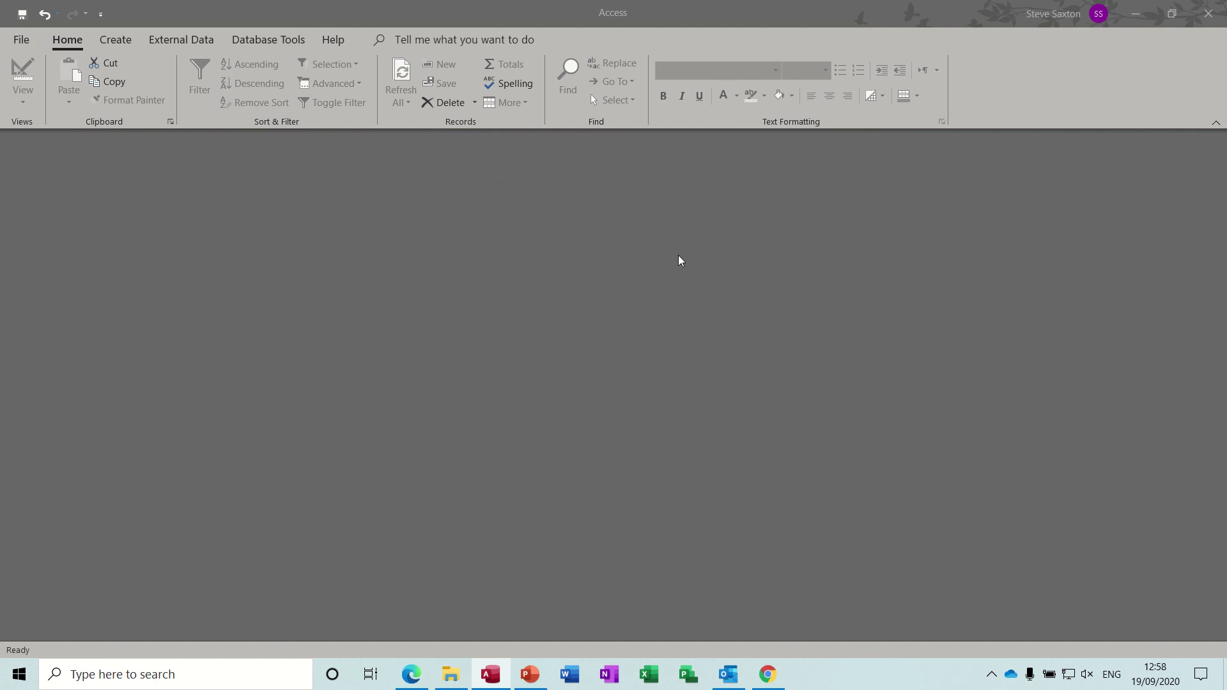
left_click(20, 43)
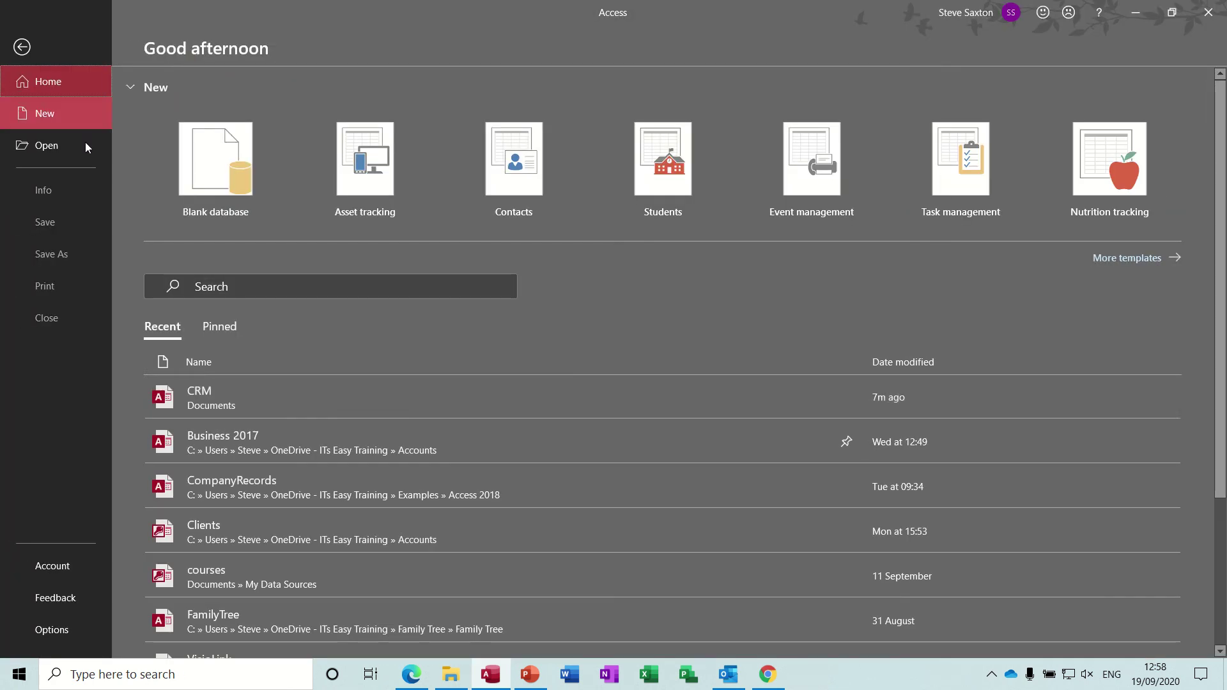
left_click(225, 398)
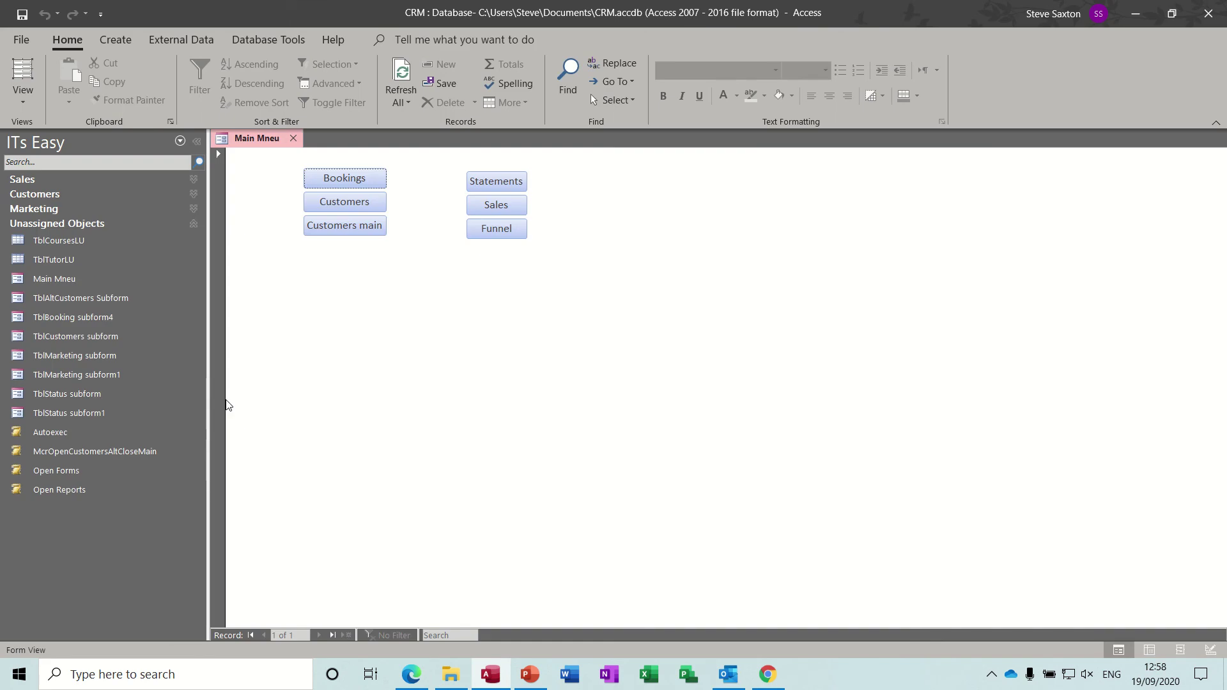